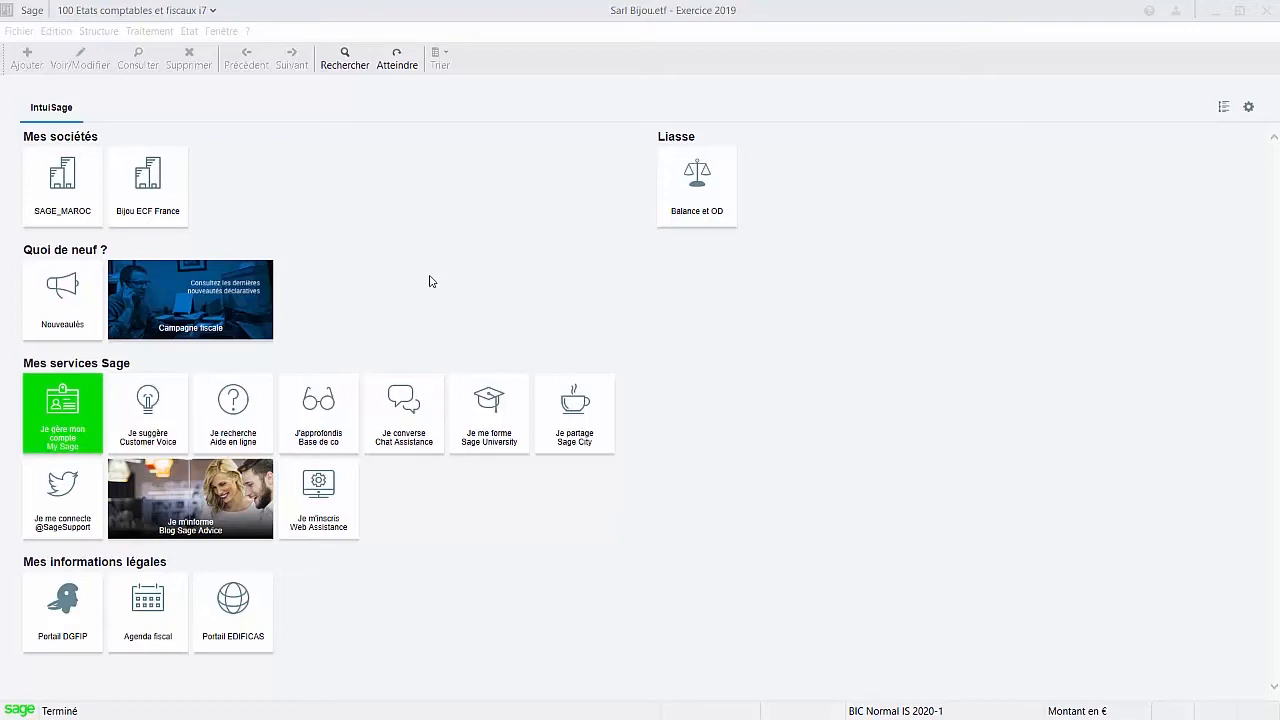
- From the brochure models, duplicate Plaquette standard as a user model named Ma plaquette
left_click(98, 31)
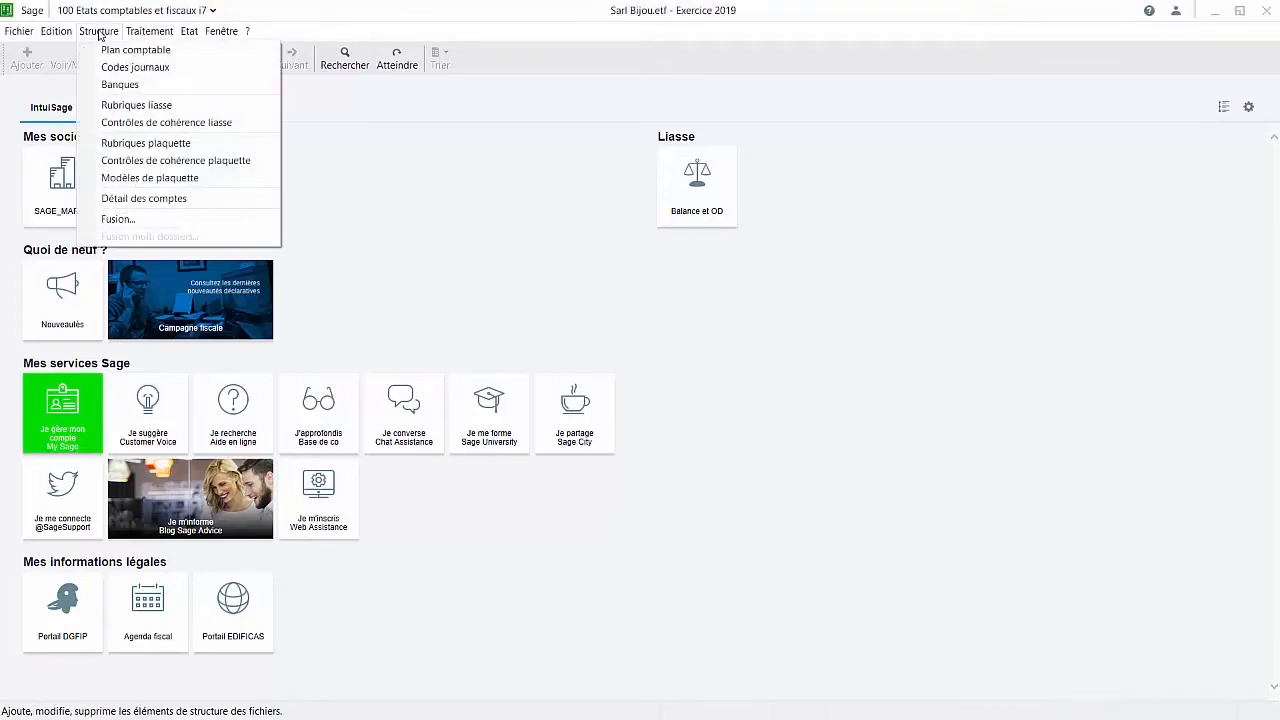
left_click(130, 177)
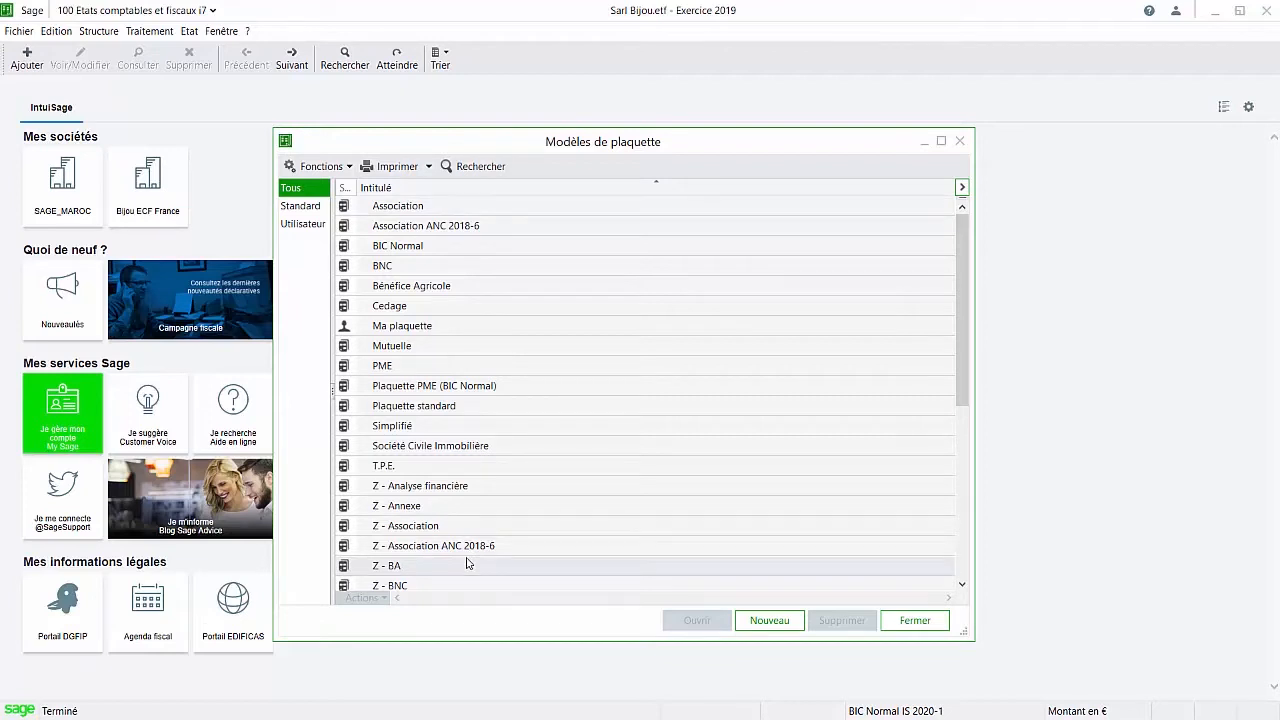
left_click(501, 407)
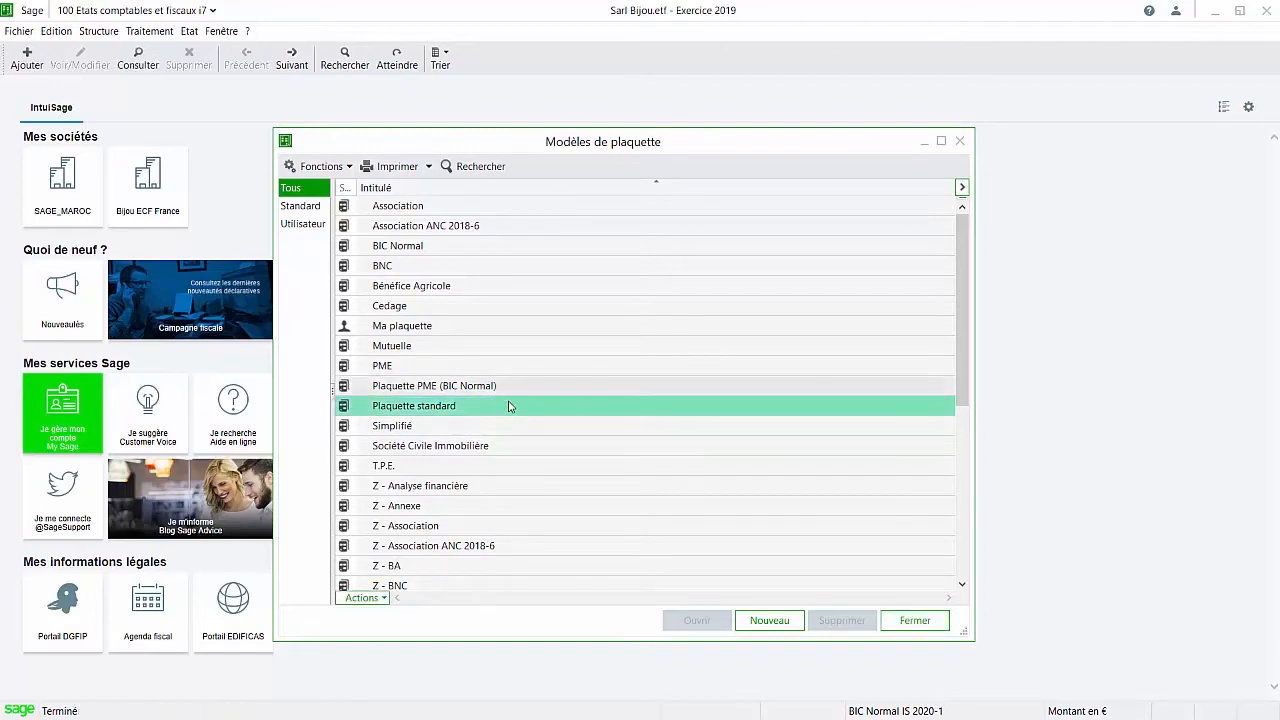
double_click(508, 405)
left_click(57, 31)
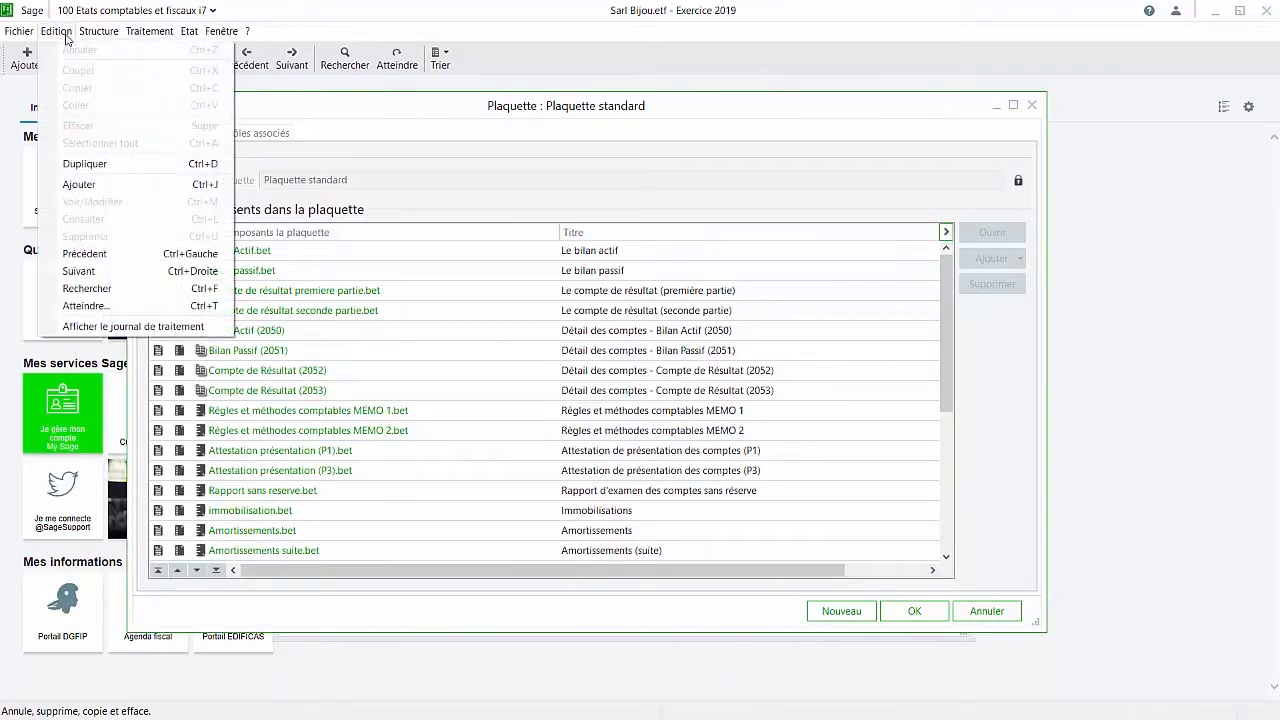
left_click(85, 163)
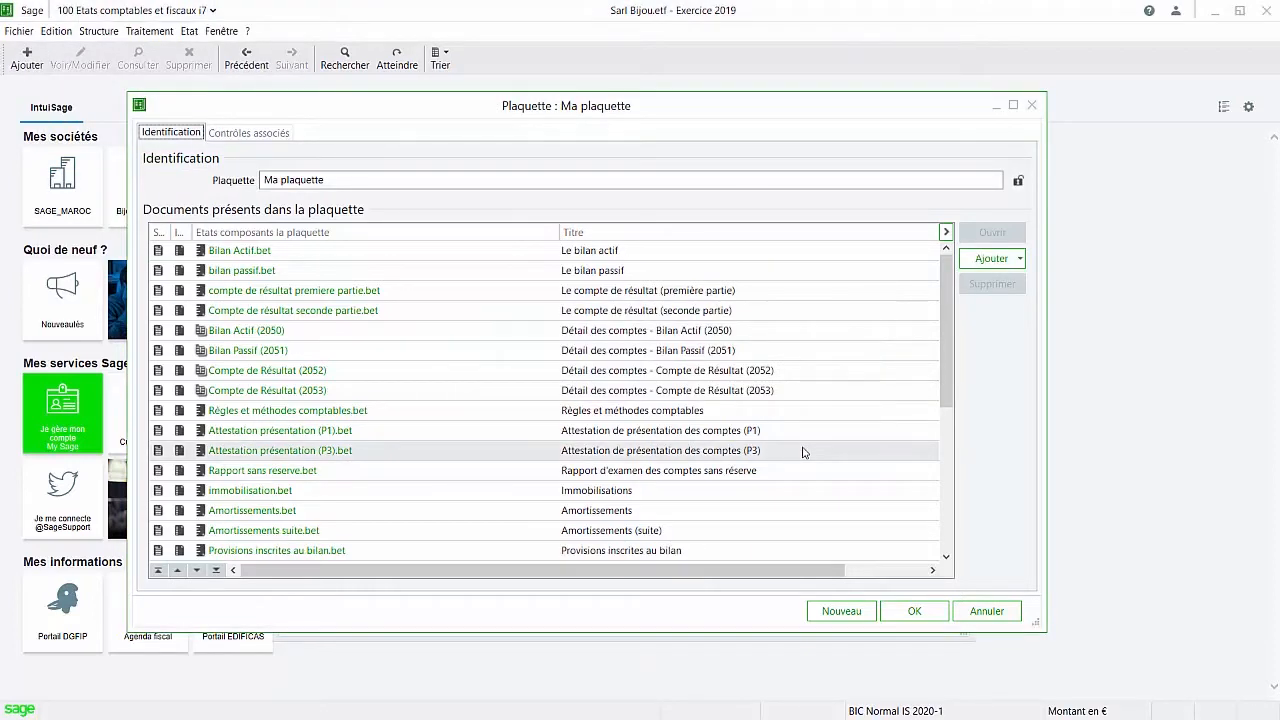
- Review the document types that can be added to Ma plaquette and the standard Etats Plaquette folder
left_click(1014, 256)
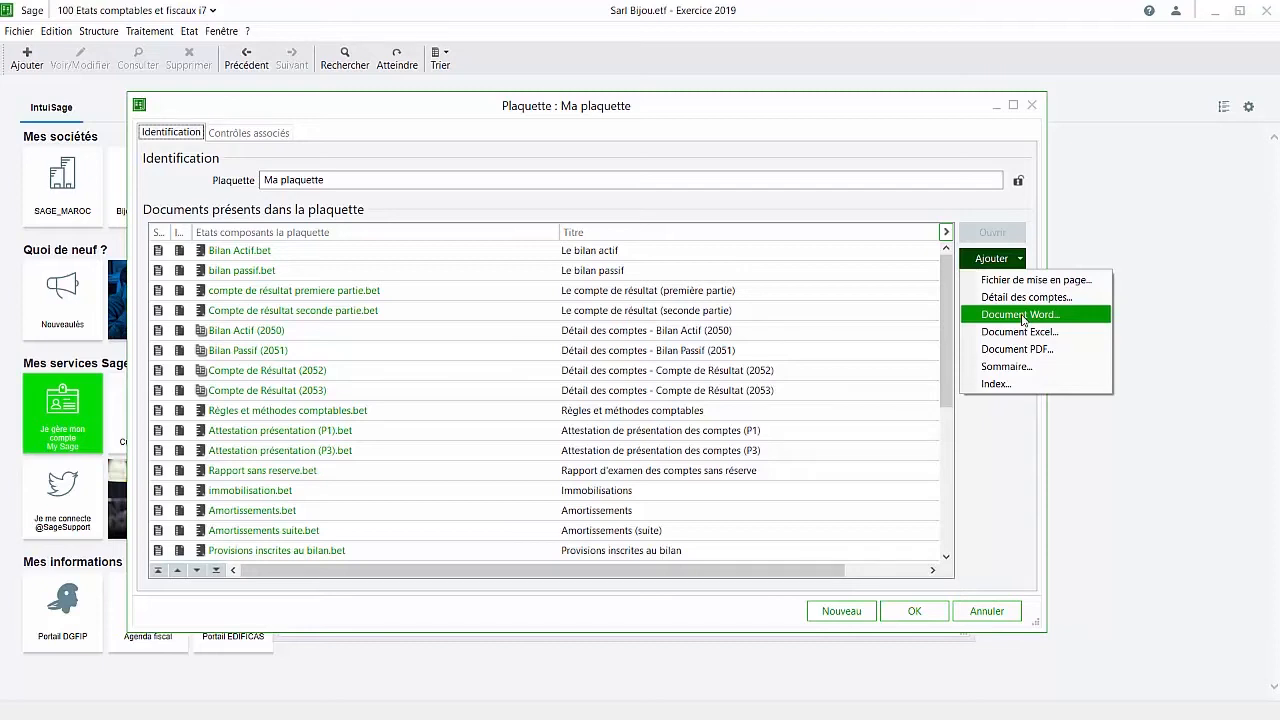
left_click(1021, 315)
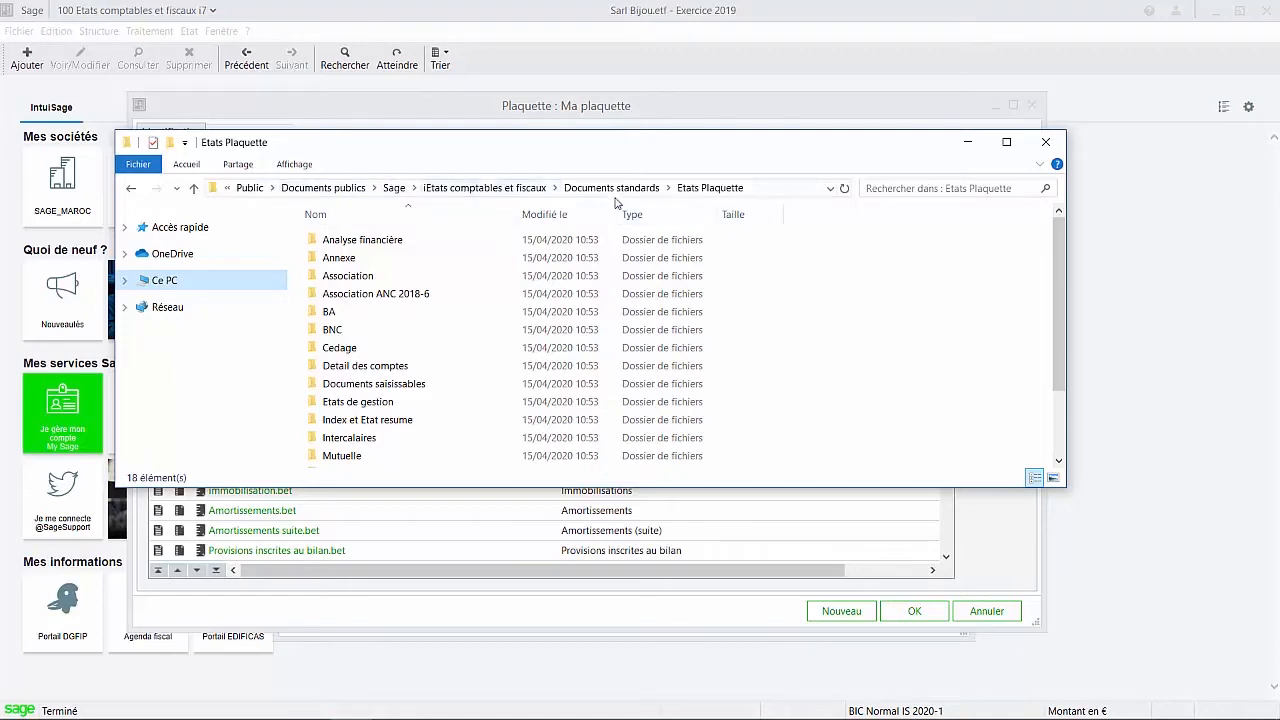
left_click(1042, 146)
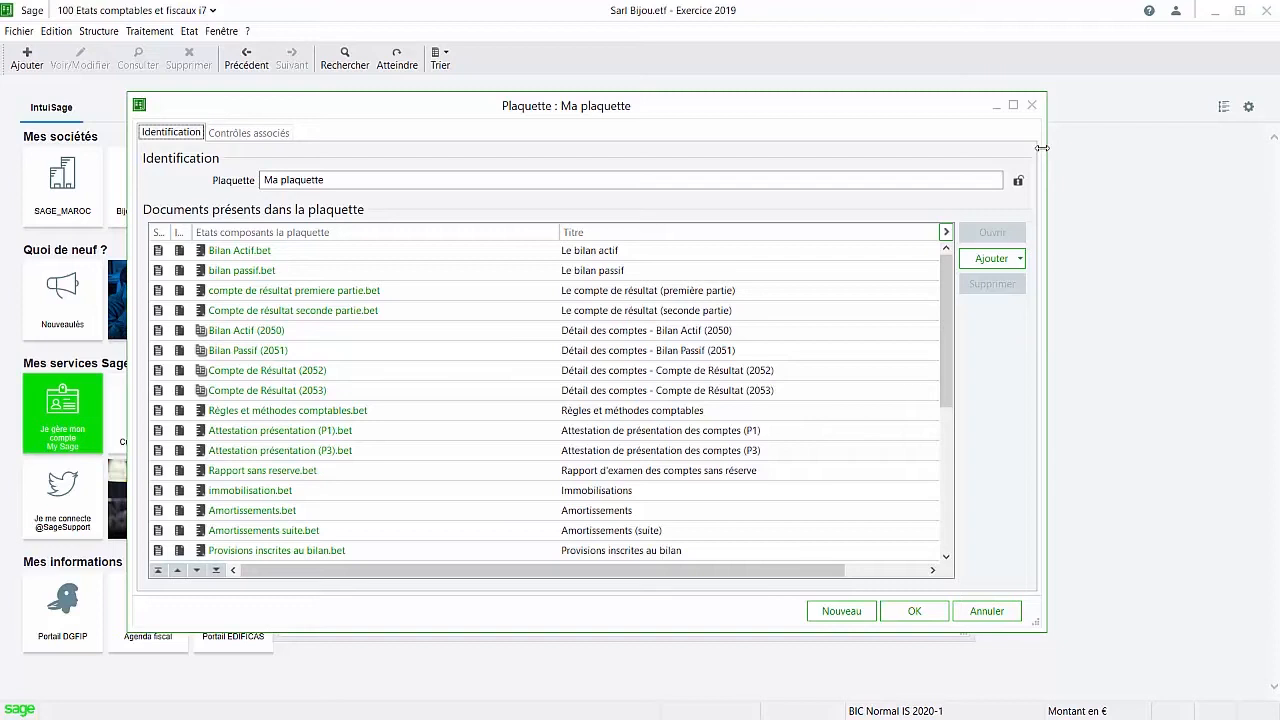
- Open the layout file of the Règles et méthodes comptables document in Ma plaquette for editing
left_click(457, 431)
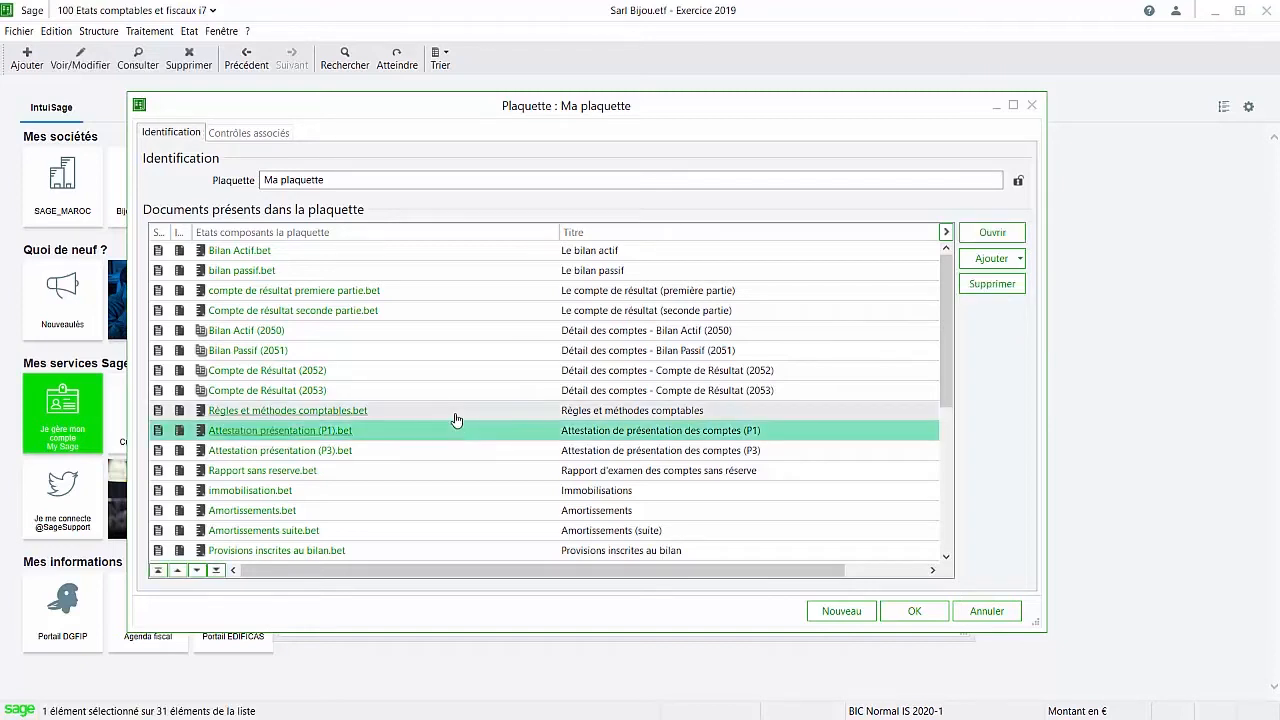
left_click(457, 418)
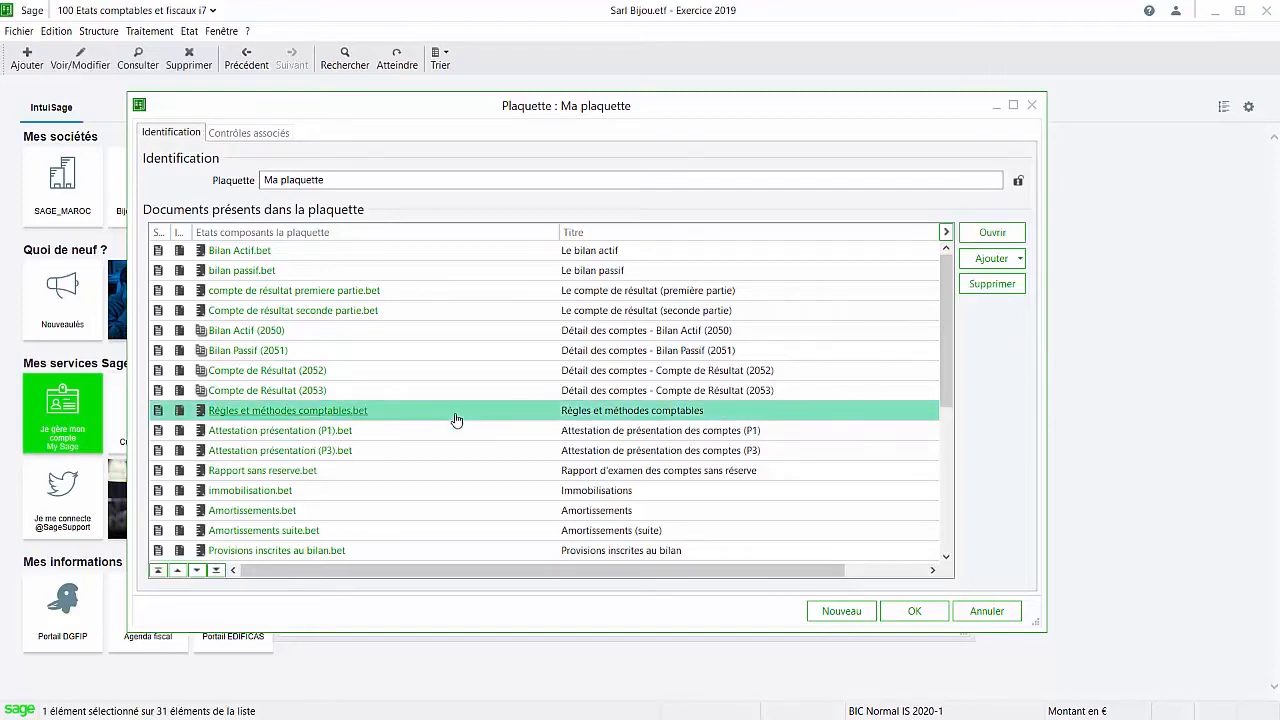
left_click(1005, 234)
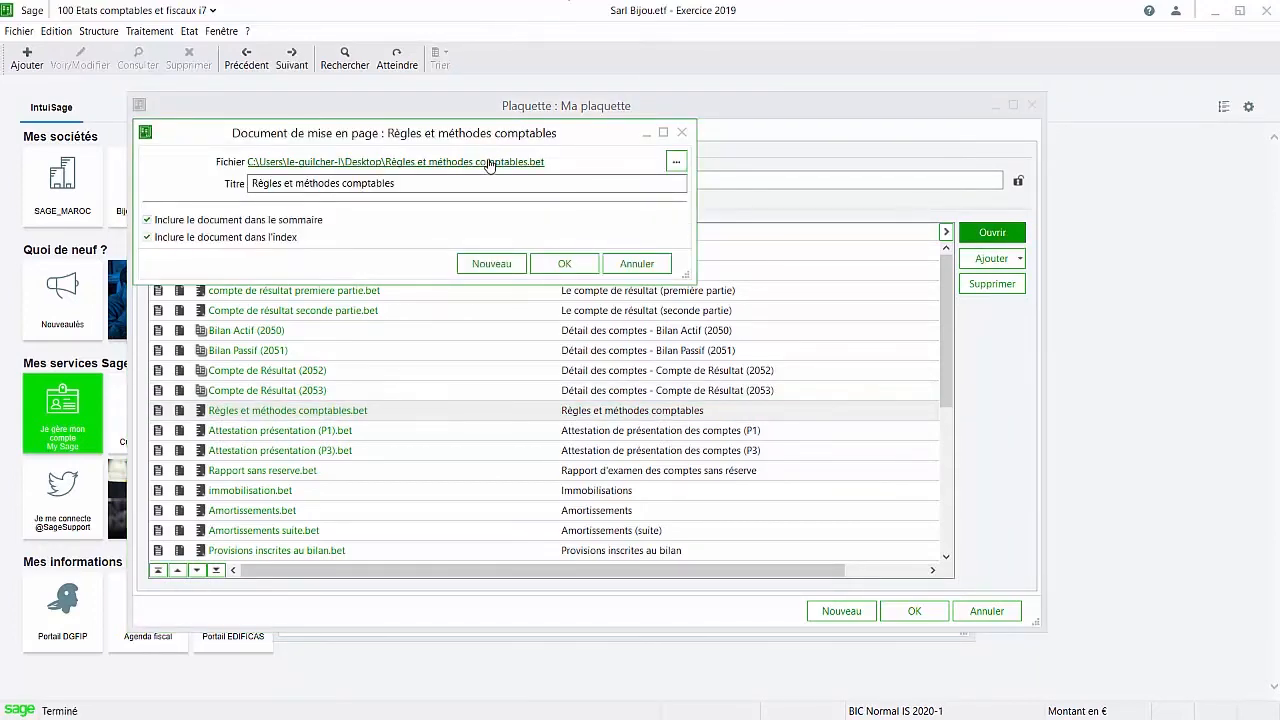
left_click(490, 162)
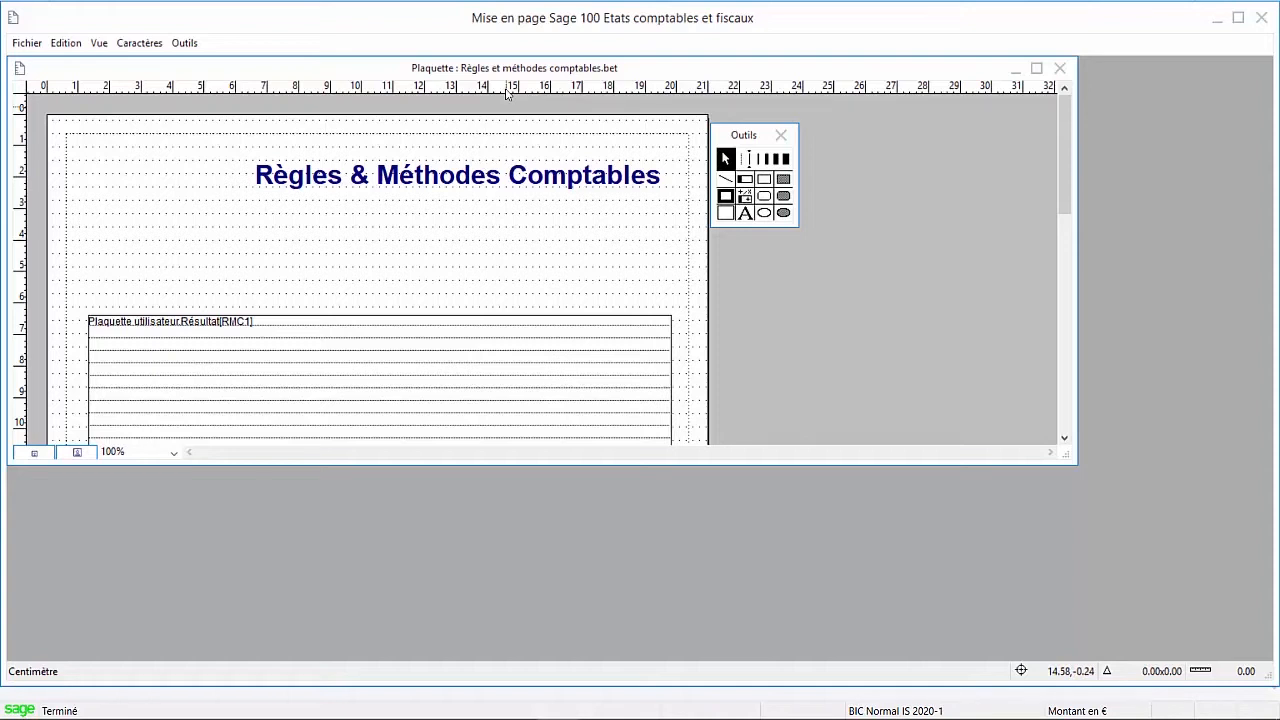
left_click(27, 44)
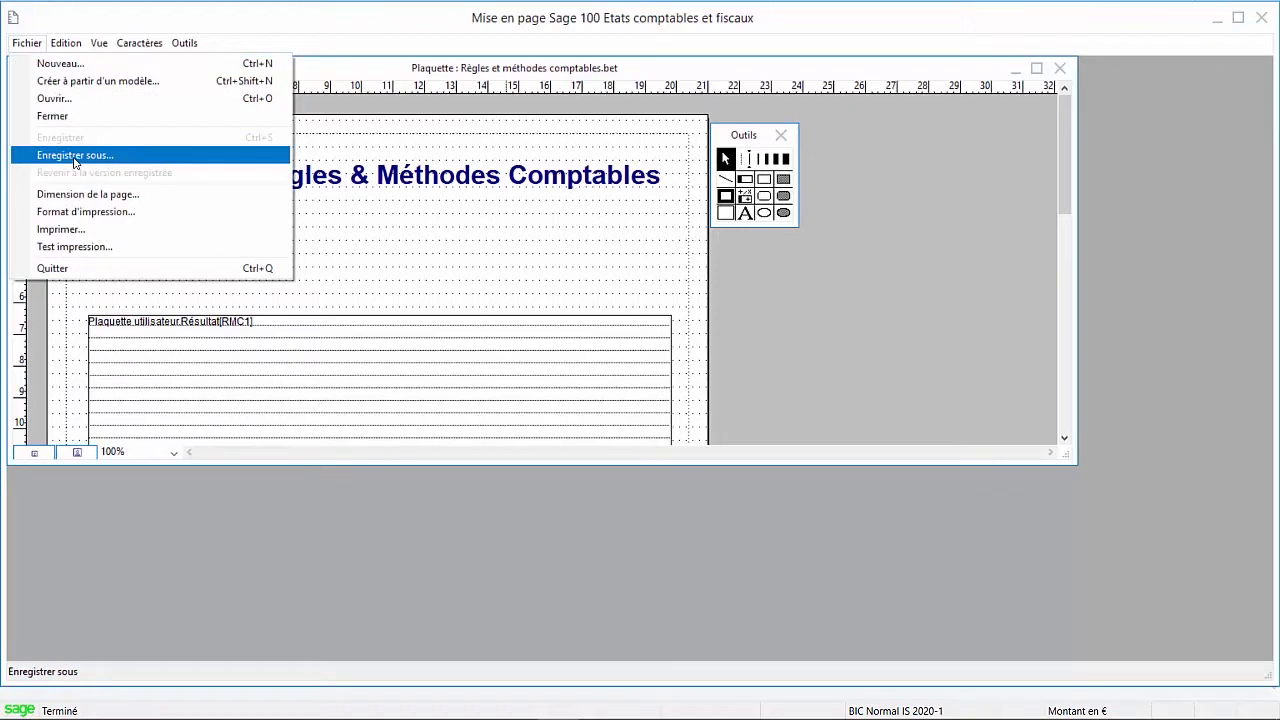
left_click(476, 236)
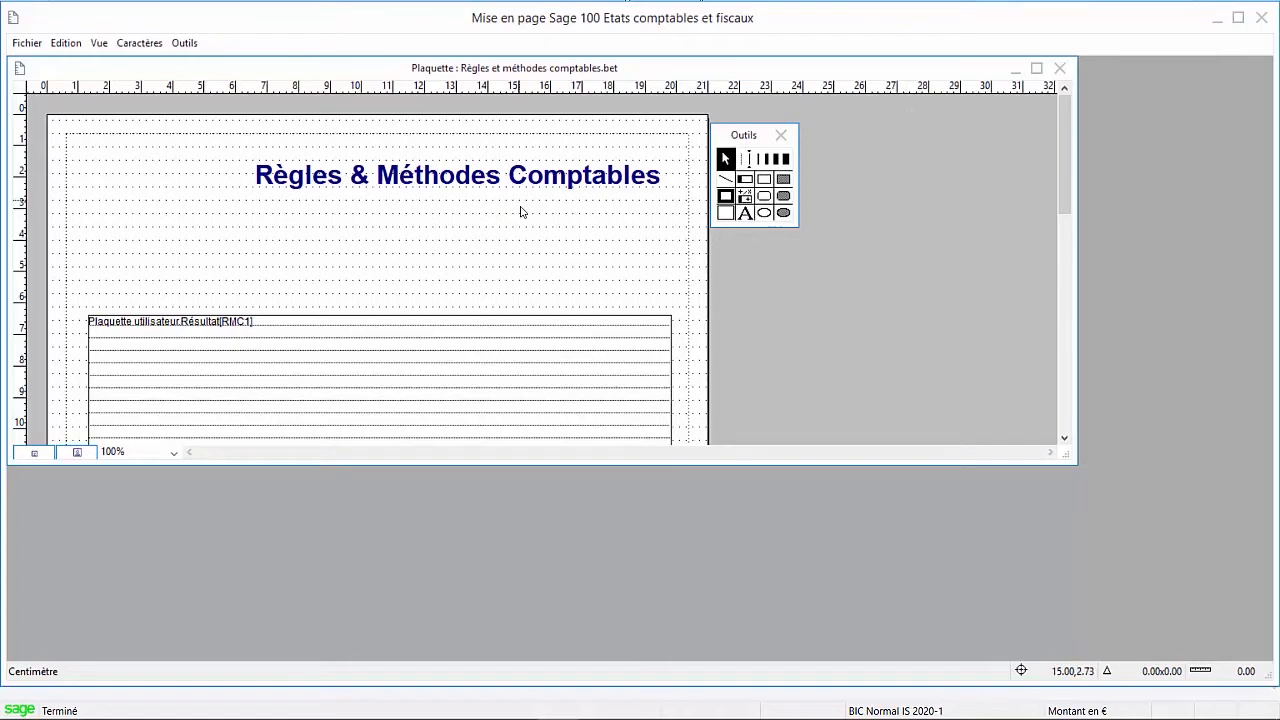
- Add the text "L'exercice de la société" below the title and draw a variable field about 2.54 cm wide beside it
left_click(748, 216)
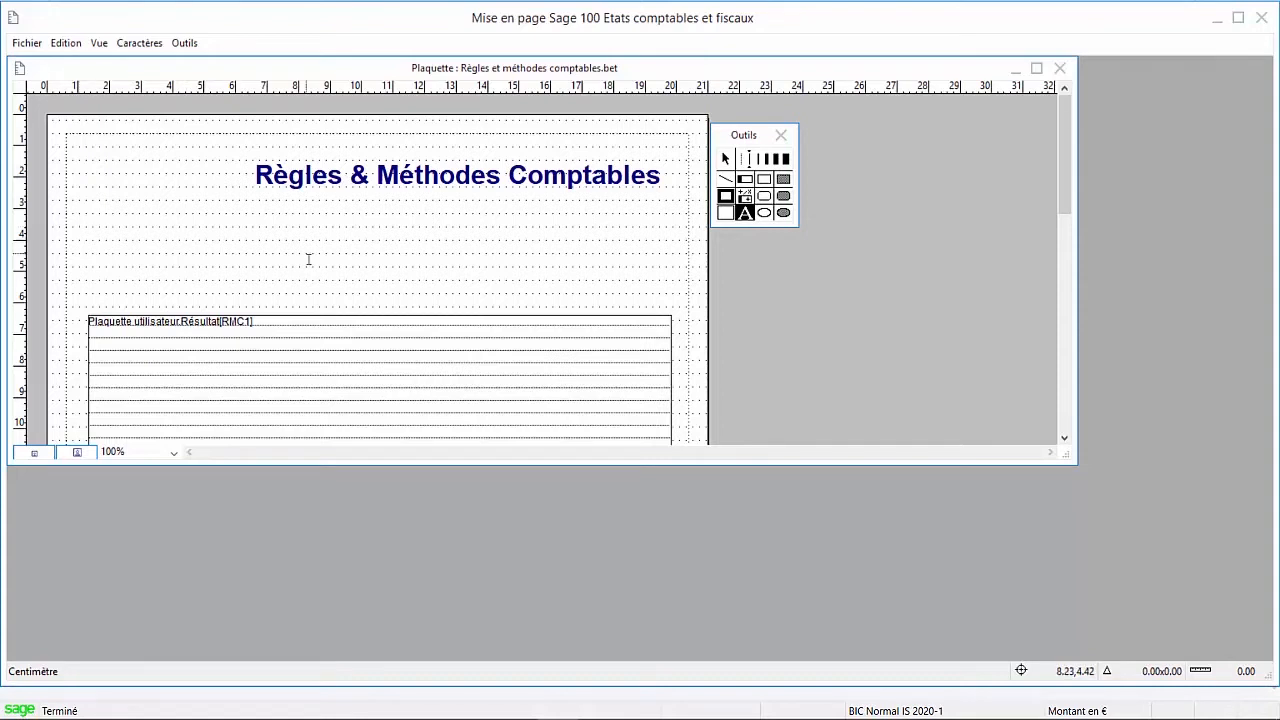
type("L'exercice de la société")
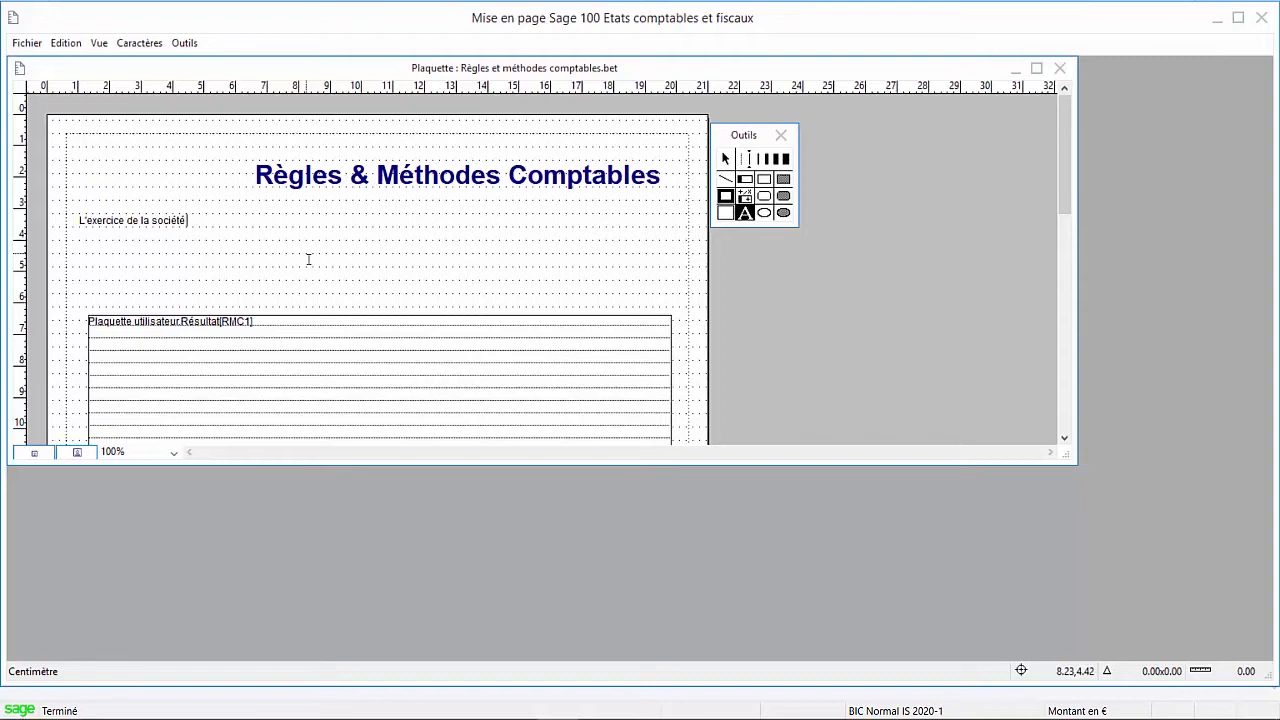
left_click(746, 183)
left_click(194, 213)
left_click_drag(194, 213, 276, 216)
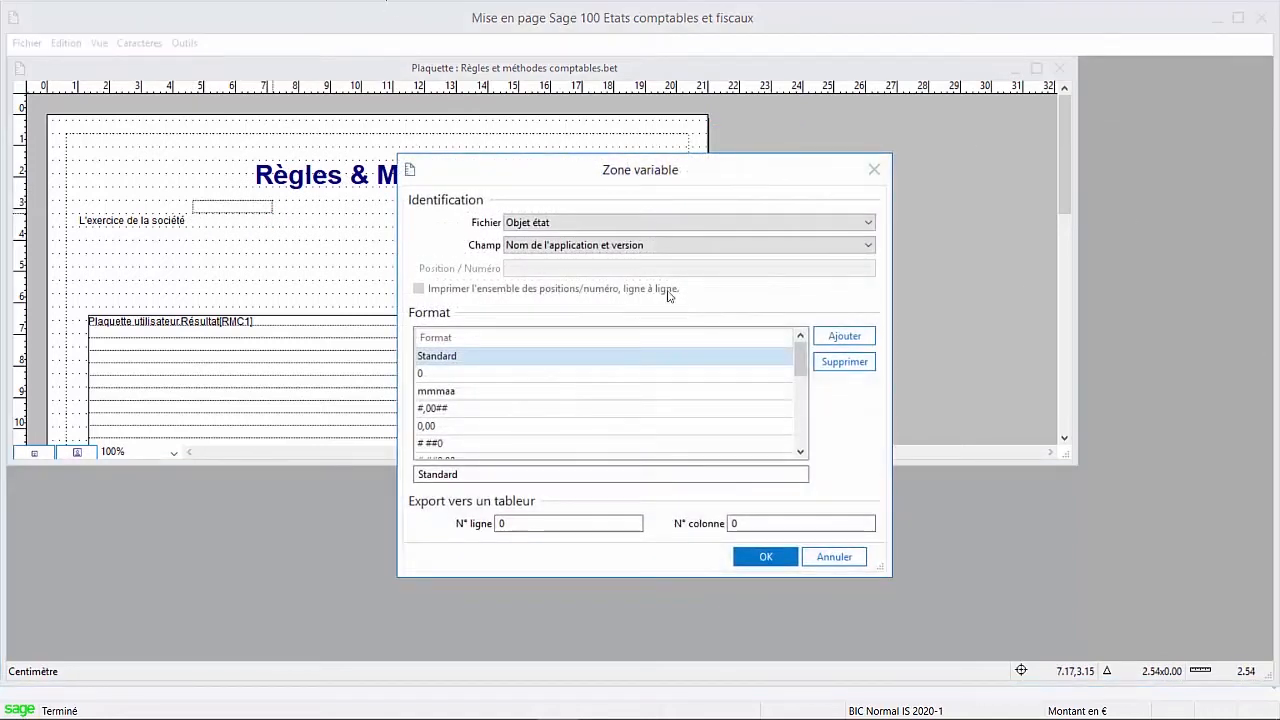
- Link the variable field to Raison sociale from Dossier entreprise and align it with the text on the same line
left_click(622, 224)
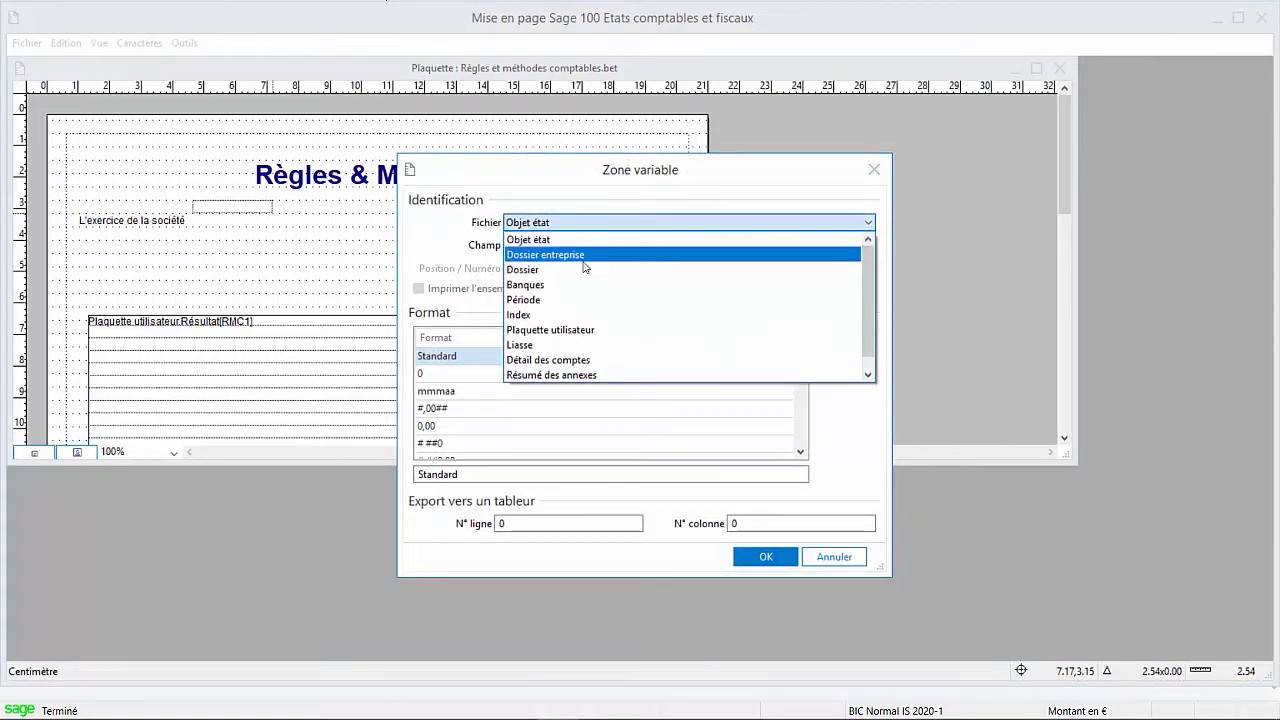
left_click(584, 258)
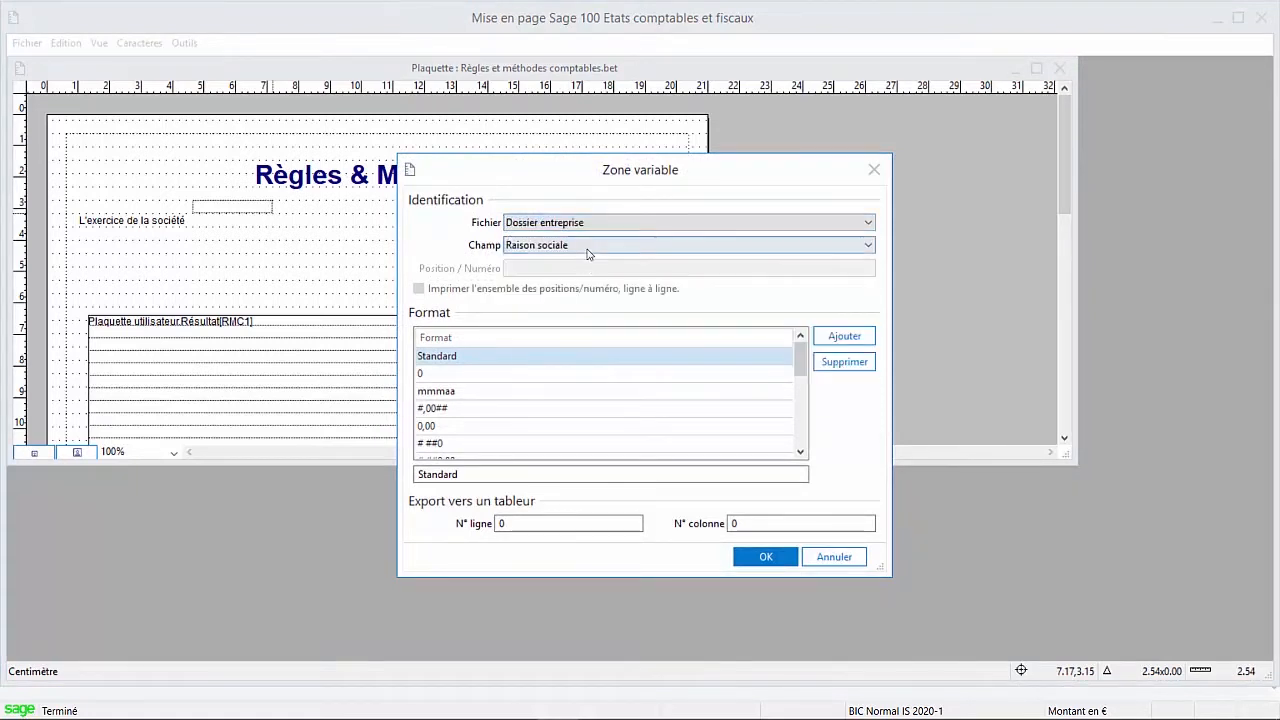
left_click(590, 245)
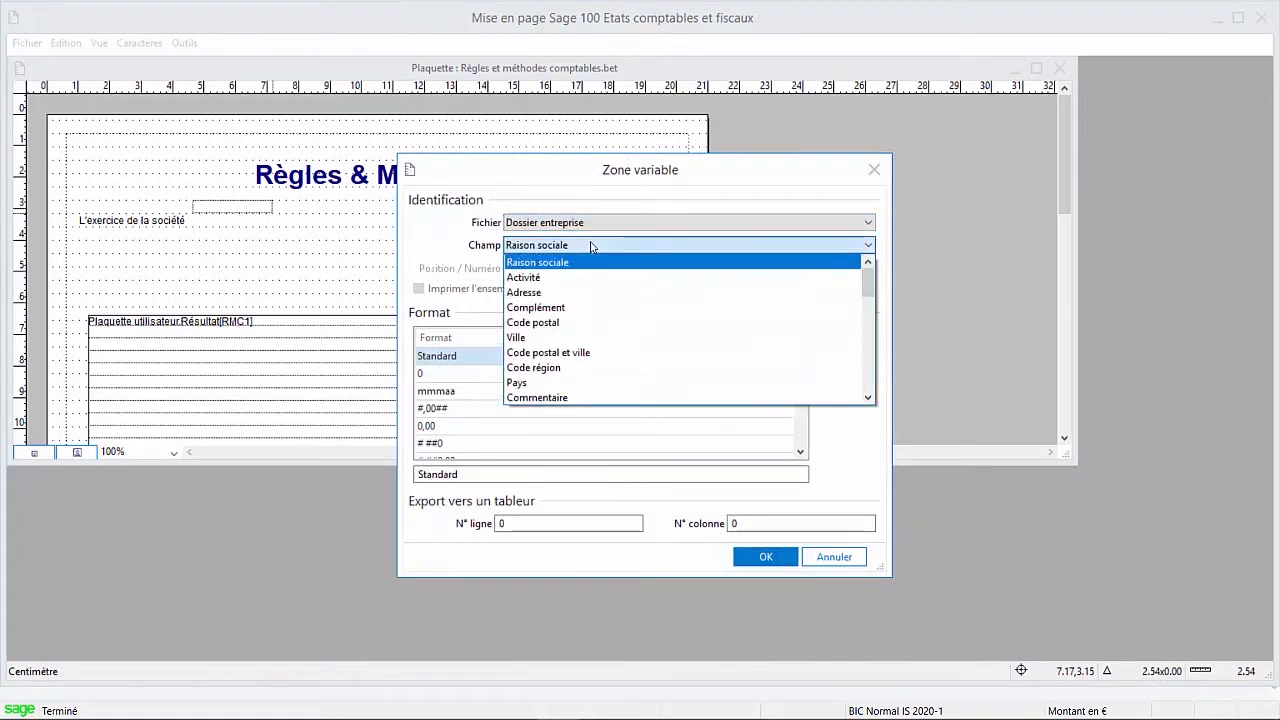
left_click(543, 264)
left_click(748, 560)
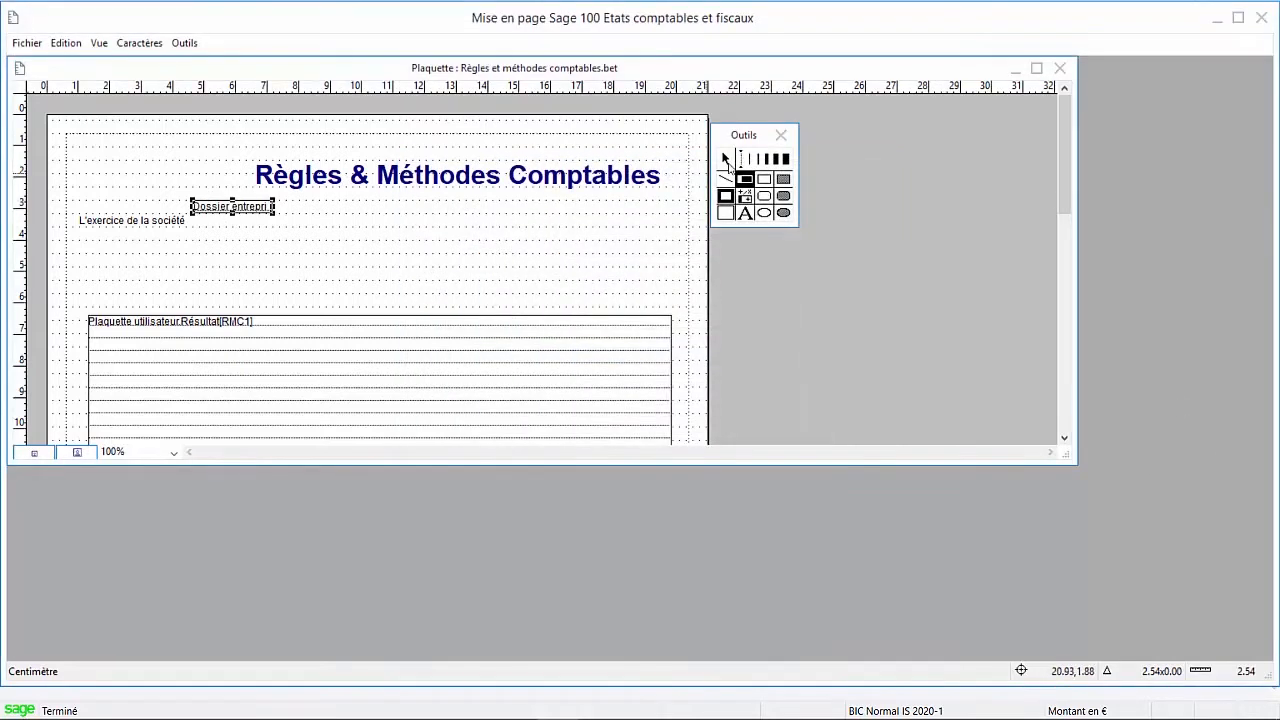
left_click(725, 160)
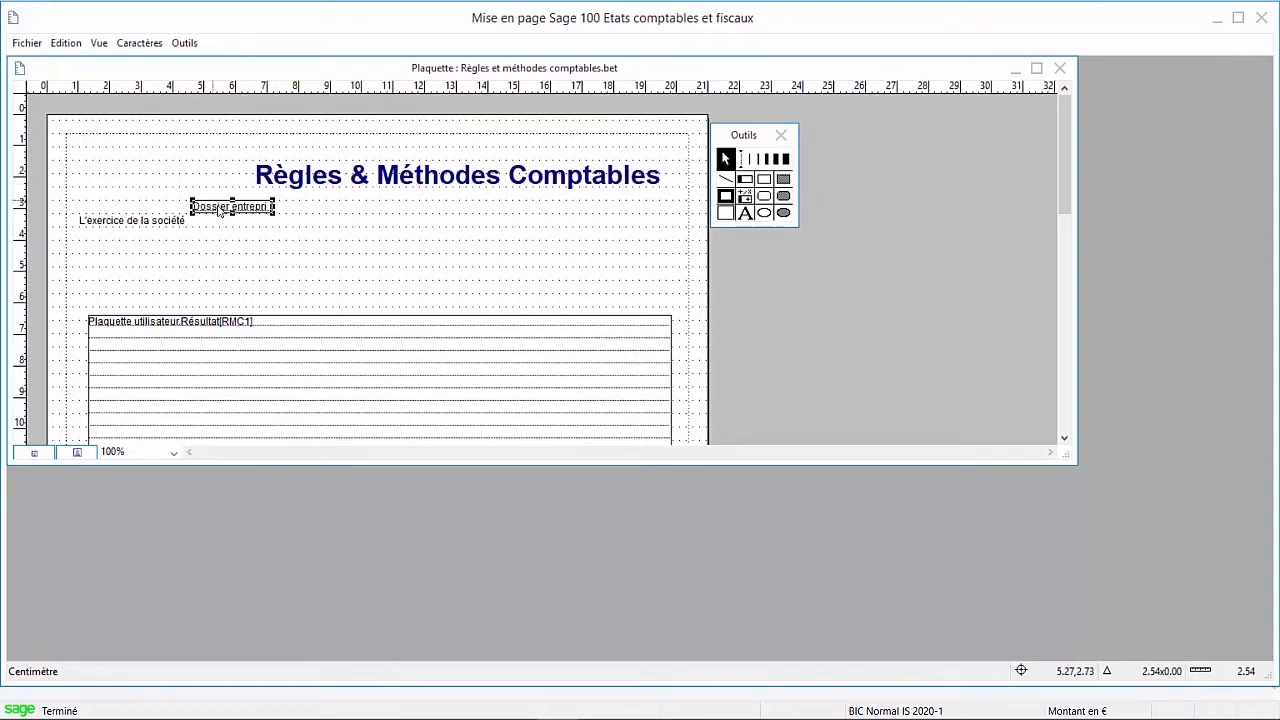
left_click_drag(218, 206, 219, 220)
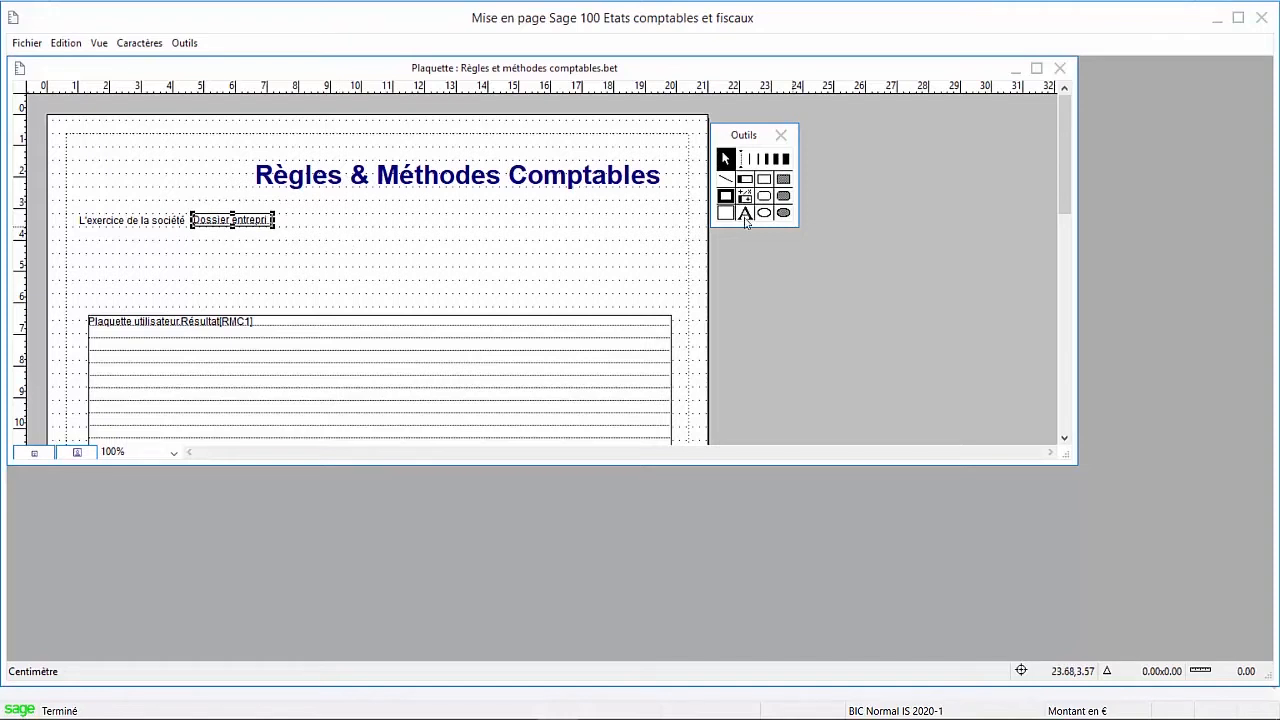
- Complete the sentence with "clôturé au", a Période date field, "présente un résultat de", a Liasse Résultat field and "€"
left_click(745, 213)
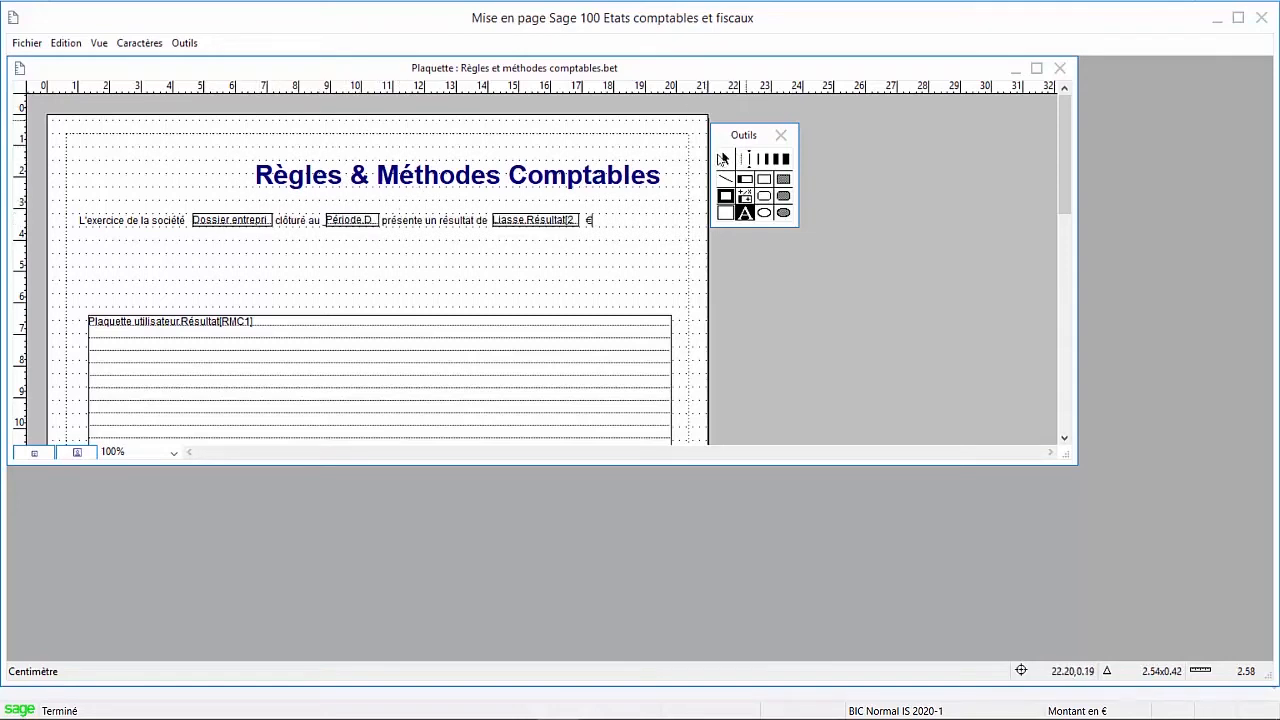
left_click(723, 158)
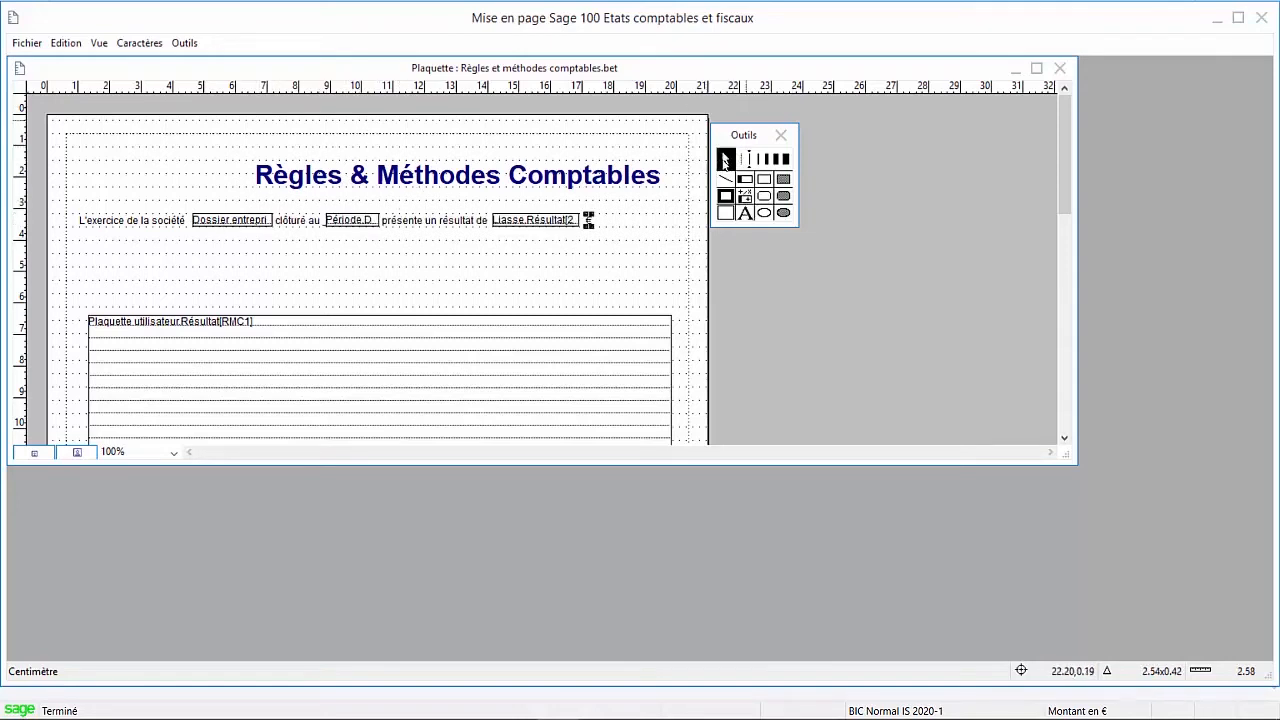
- Set the format of the Période Date fin variable field to jj/mm/aa
left_click(349, 226)
double_click(349, 226)
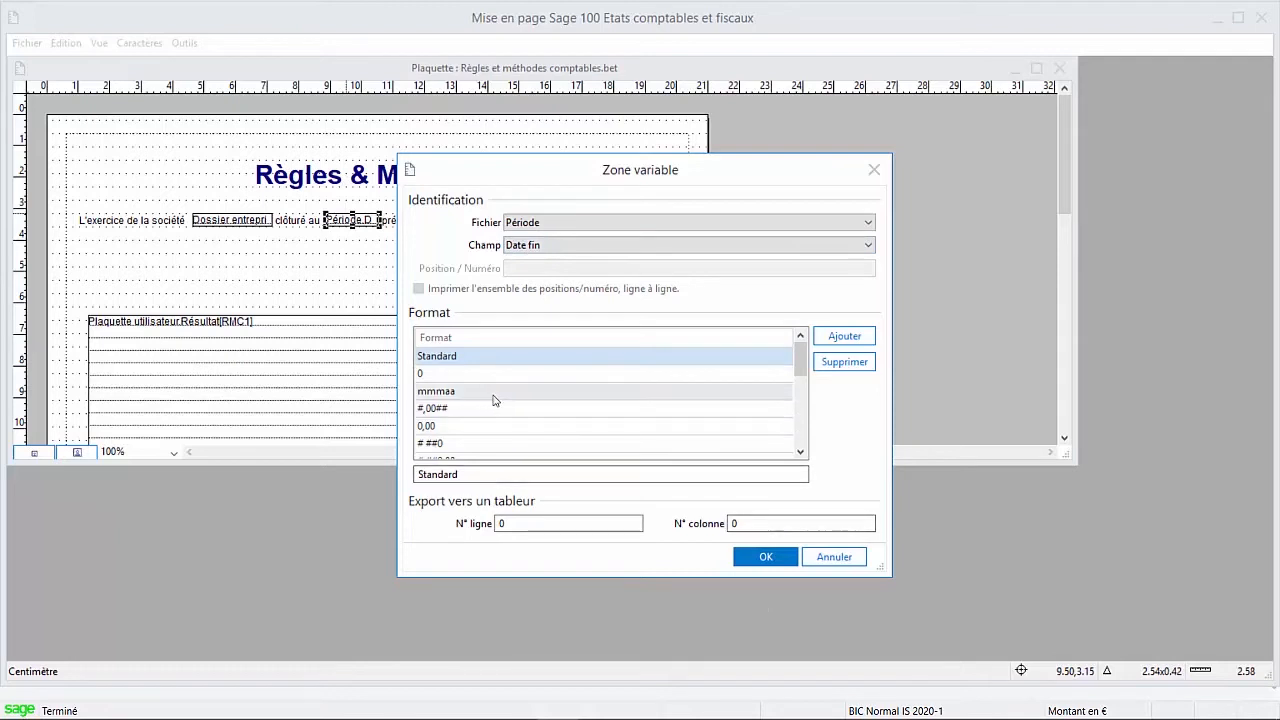
left_click_drag(800, 360, 799, 385)
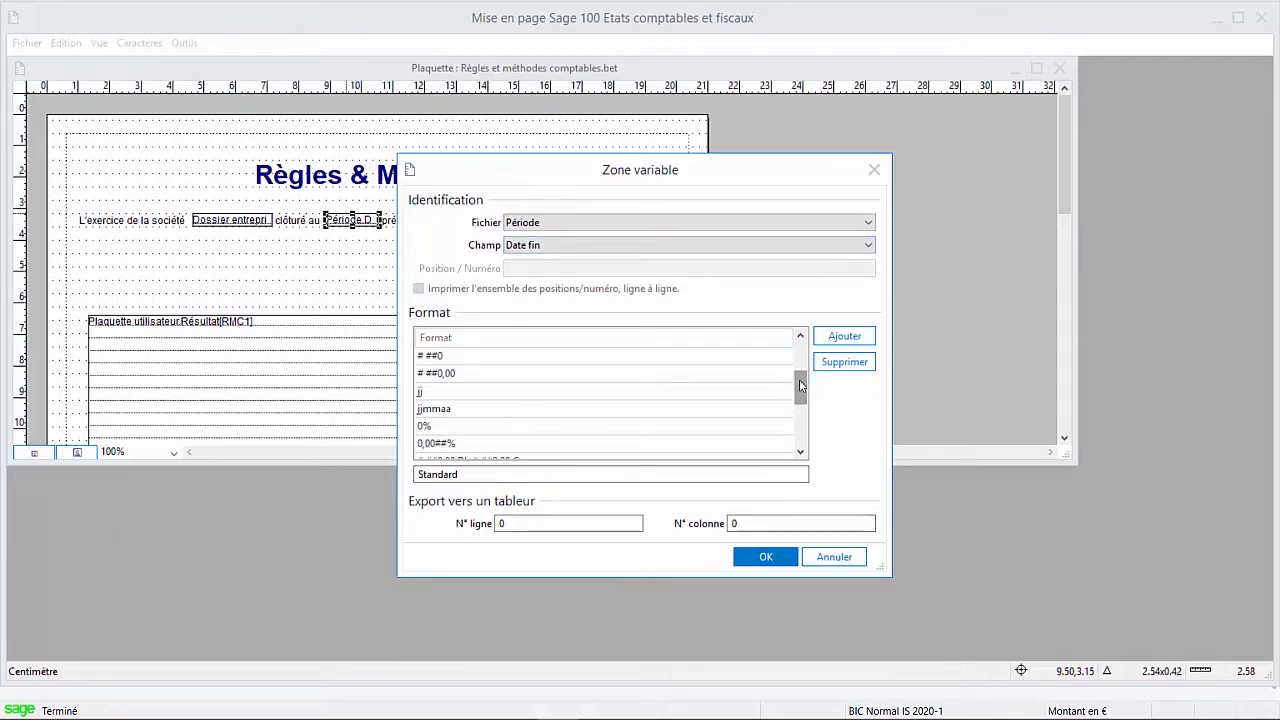
left_click(458, 411)
scroll(637, 440, "down", 1)
left_click(447, 471)
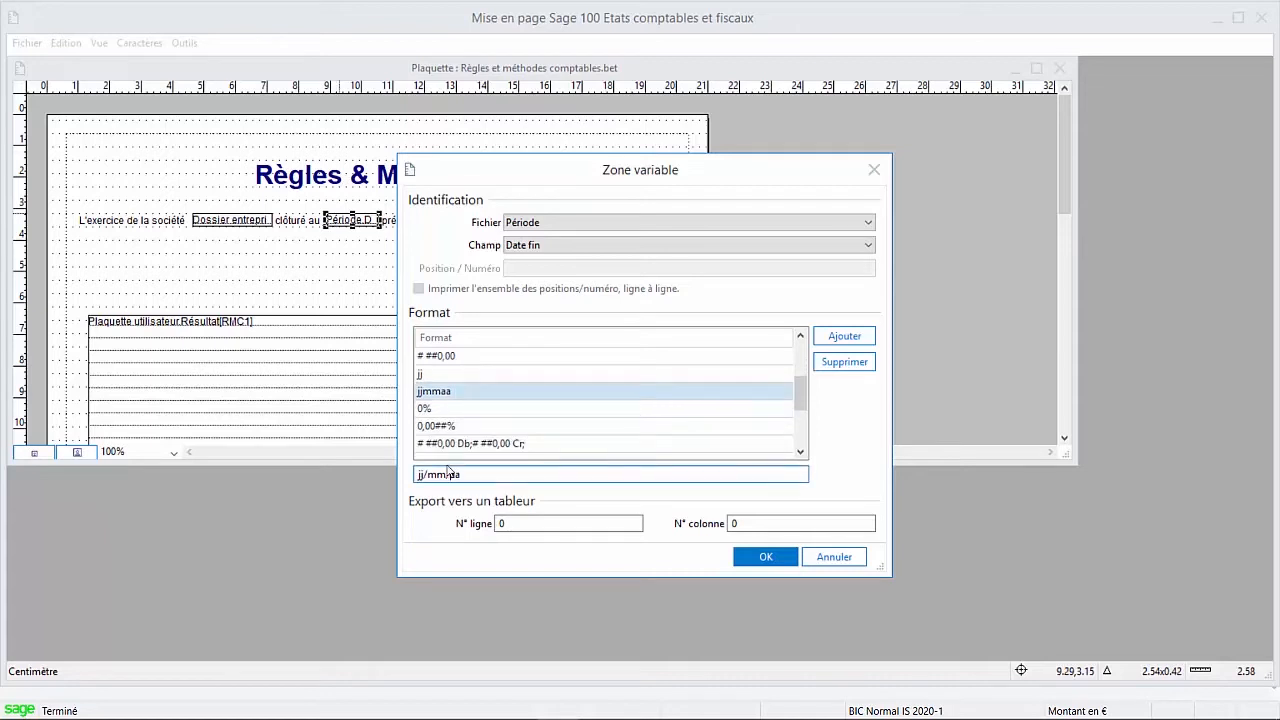
type("/")
key("Return")
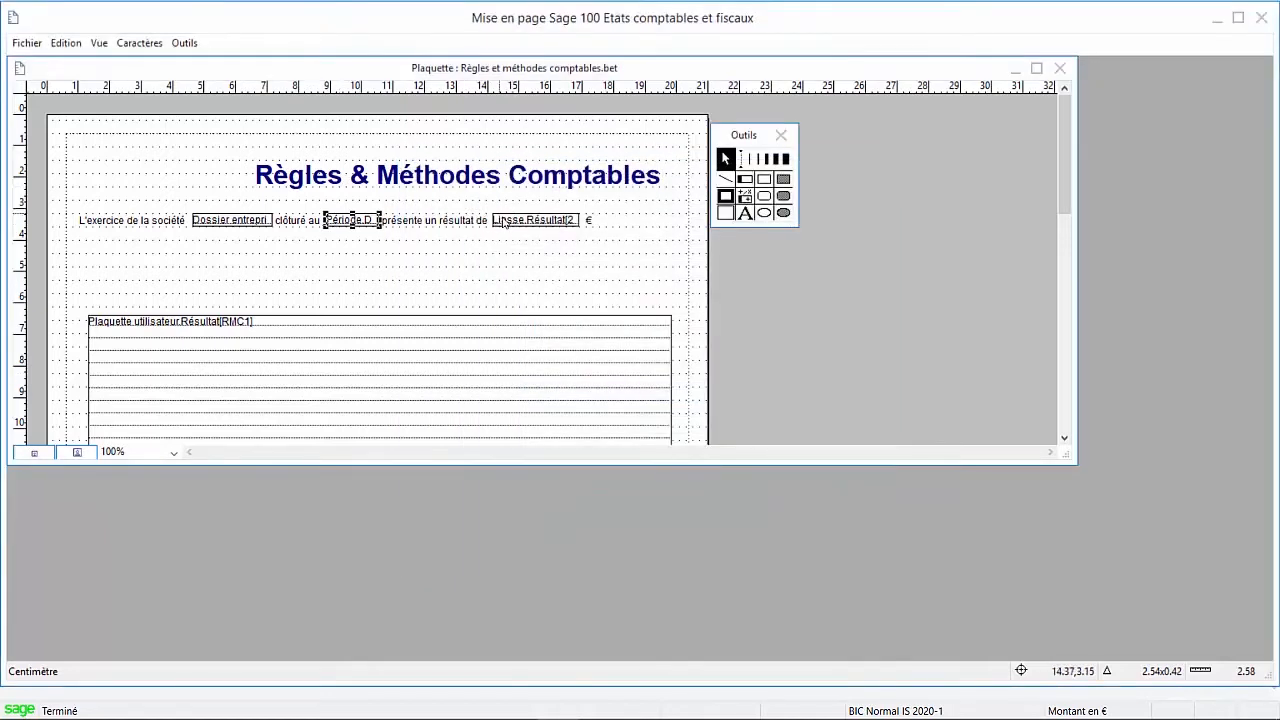
- Check the source file, field, position number and number format of the Liasse result variable field
left_click(505, 222)
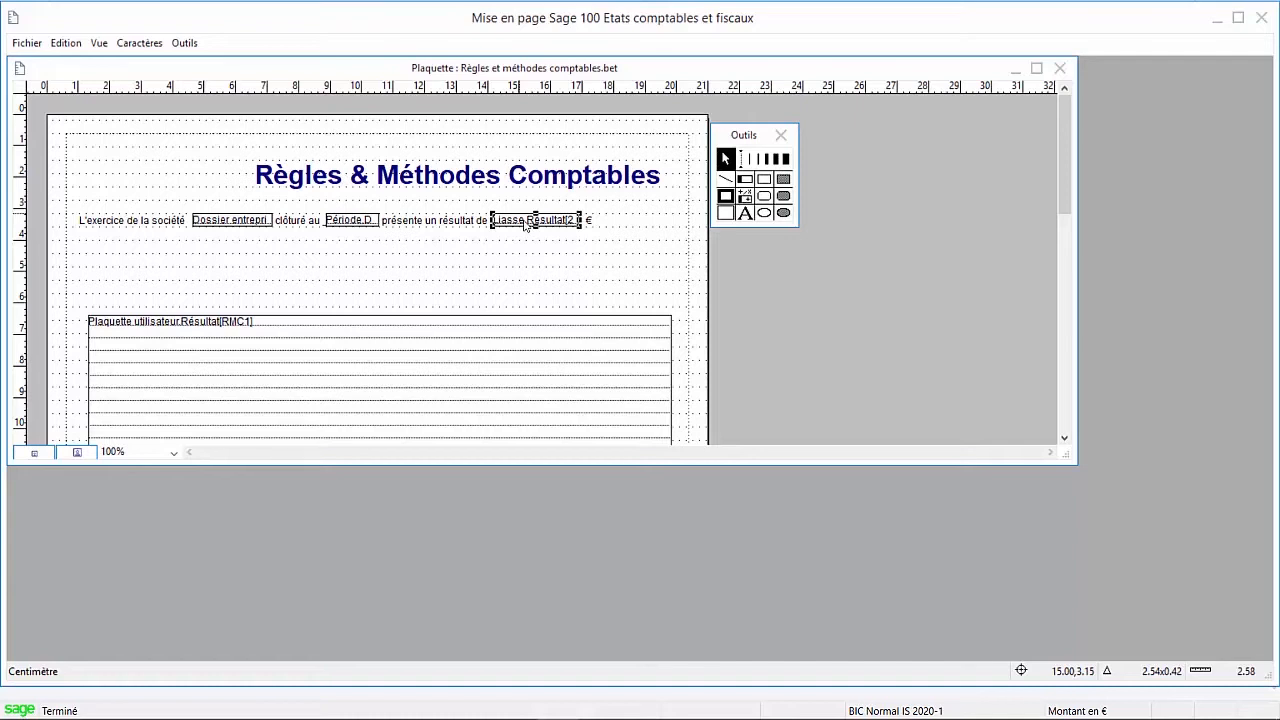
double_click(525, 222)
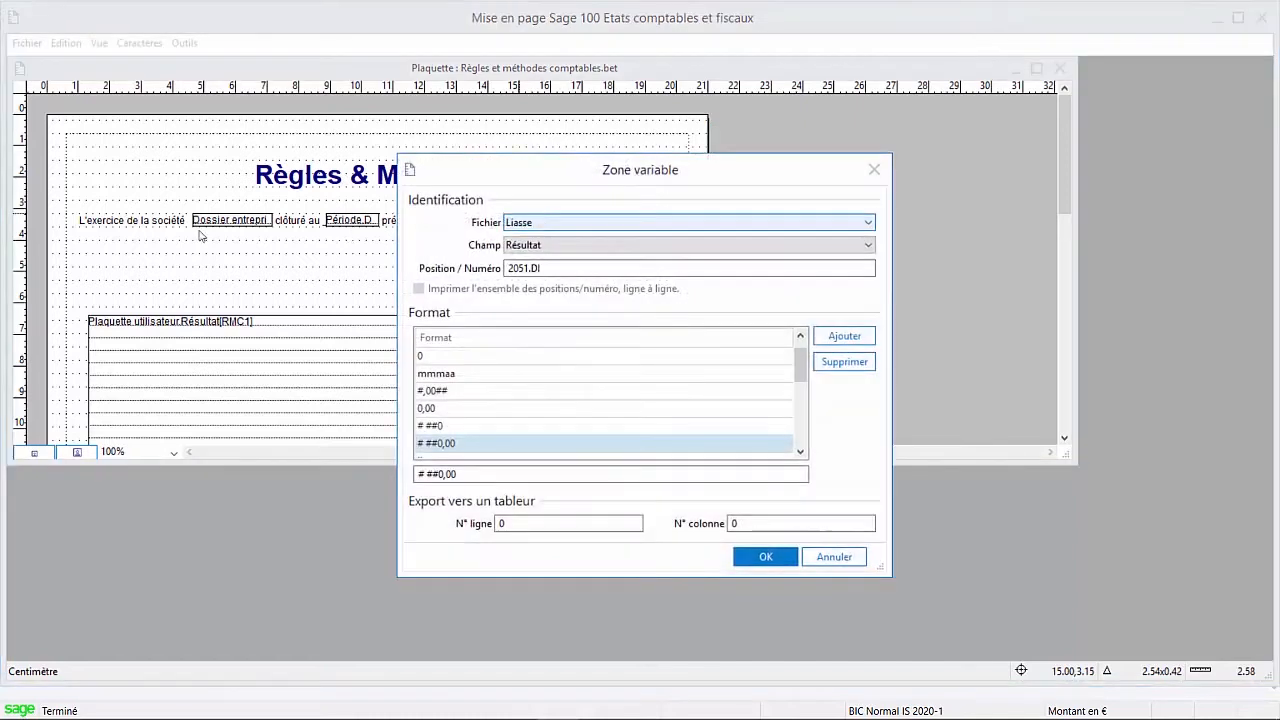
left_click(517, 248)
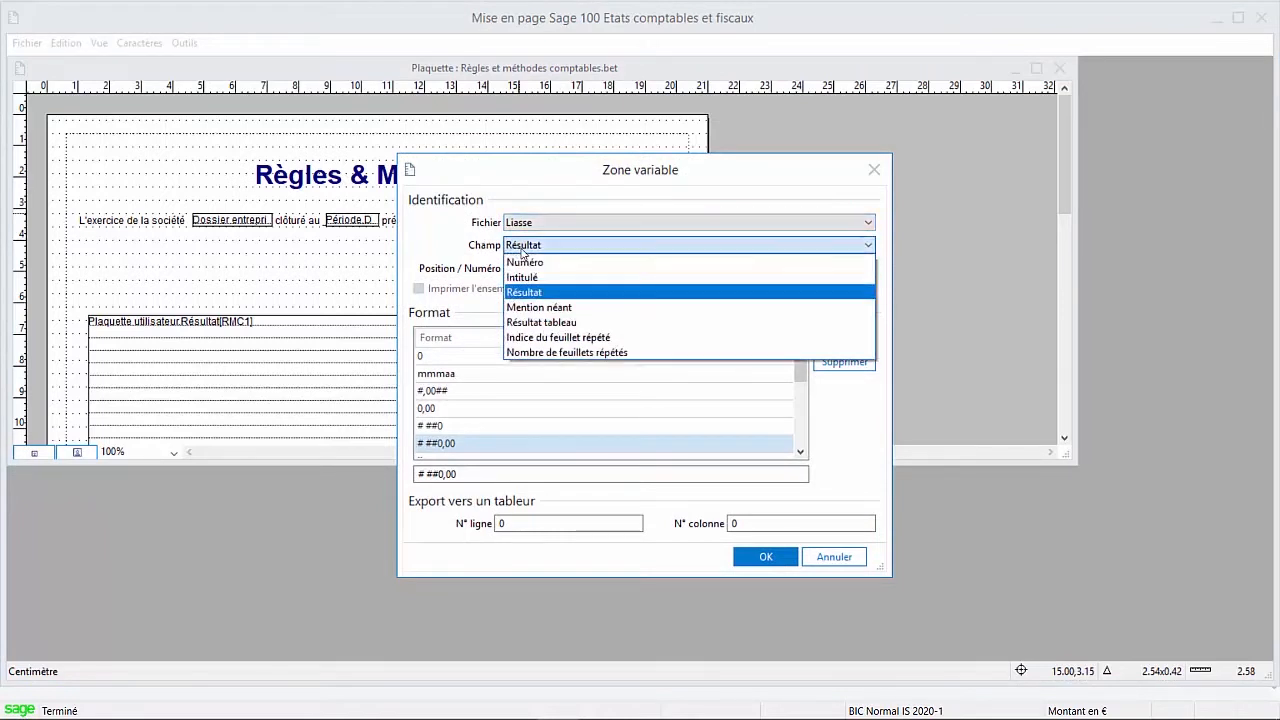
left_click(520, 248)
left_click(545, 268)
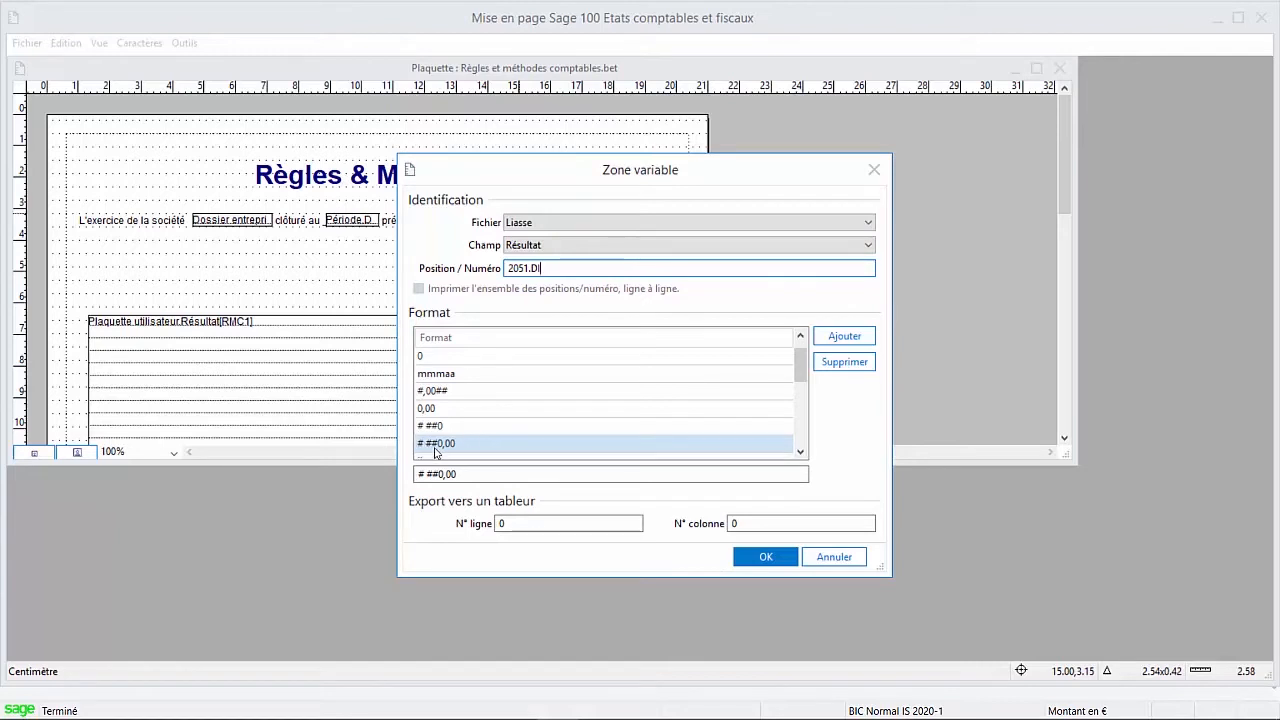
left_click(763, 556)
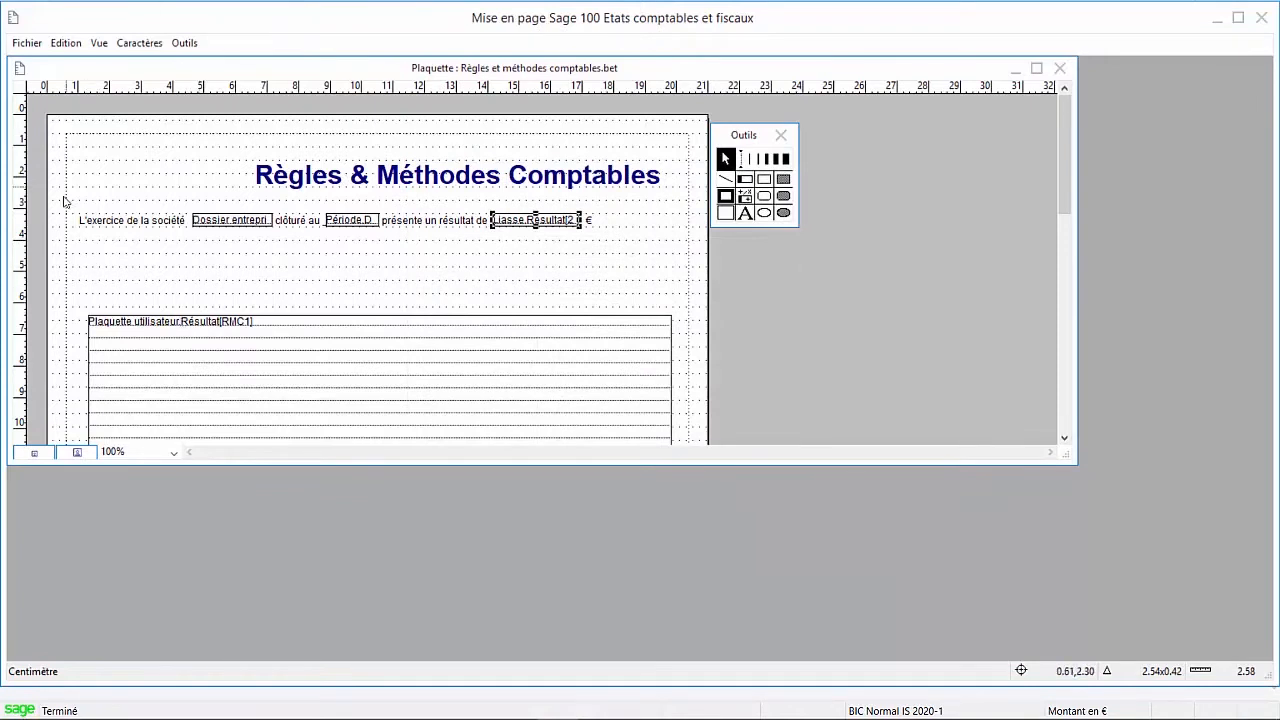
- Associate all the text and variable fields of the sentence under the title into one object
left_click(80, 238)
left_click_drag(80, 238, 615, 256)
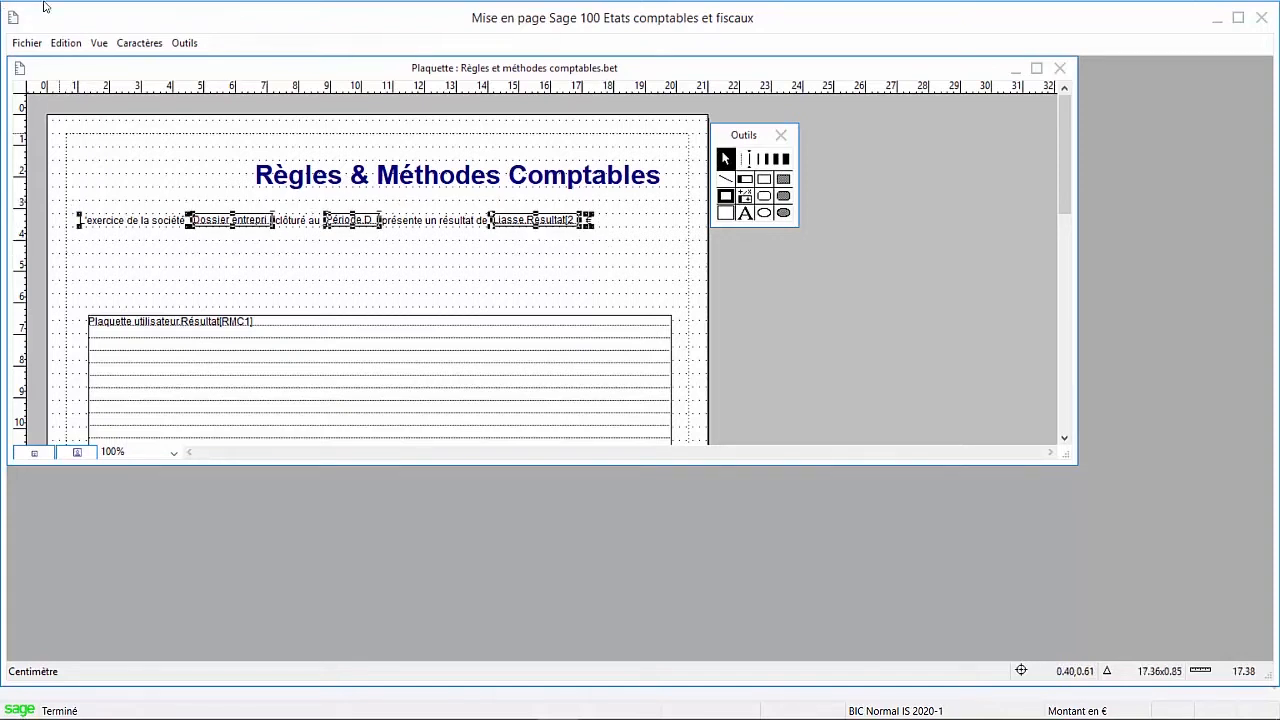
left_click(99, 45)
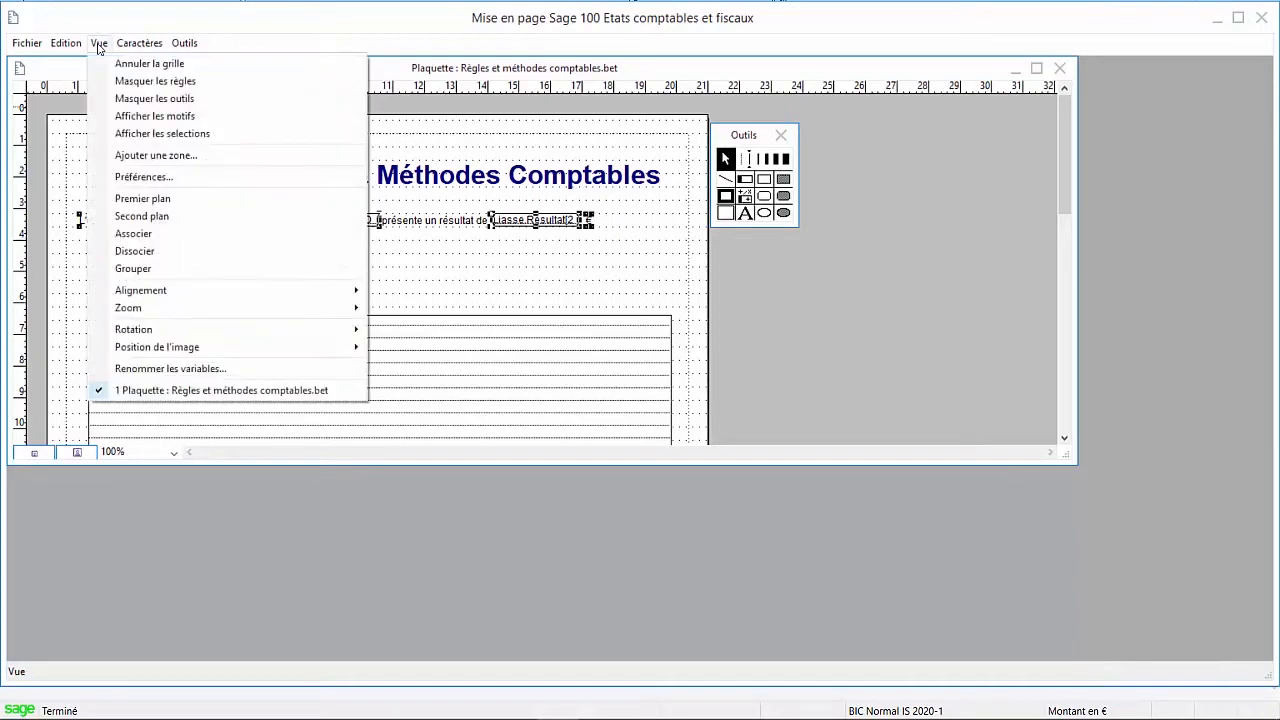
left_click(133, 233)
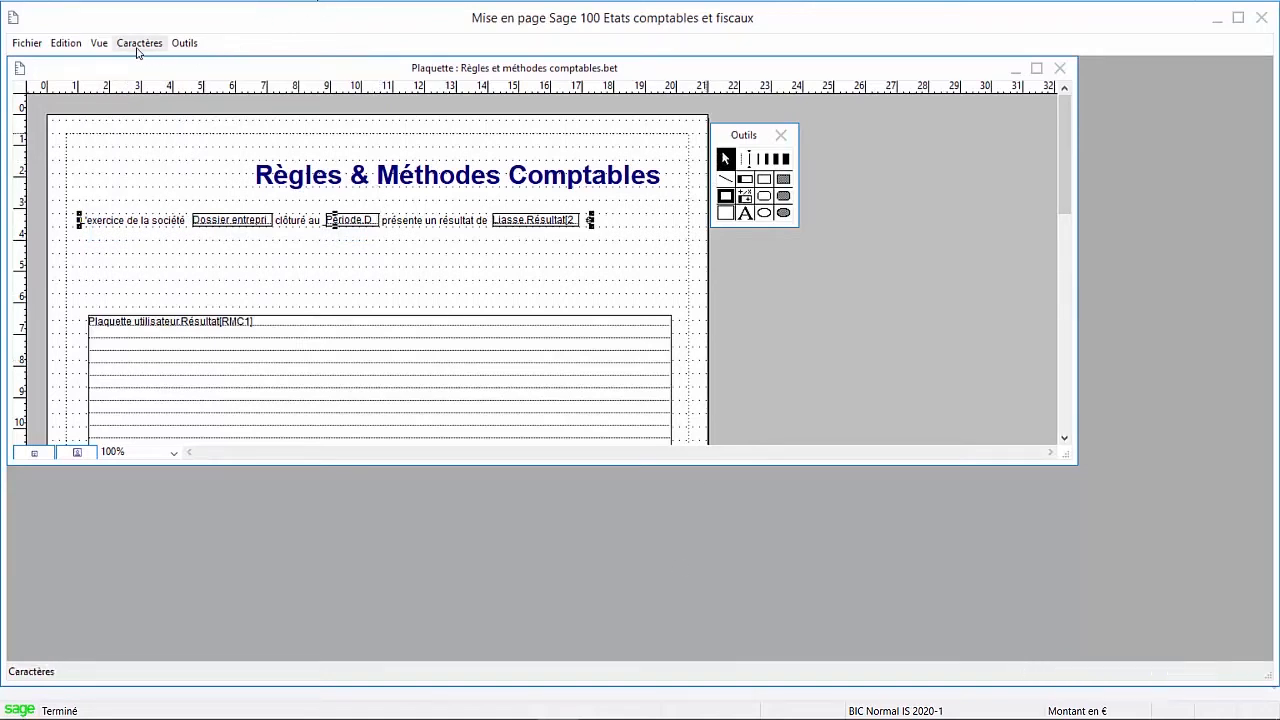
- Set the font size of the associated sentence to 11
left_click(135, 46)
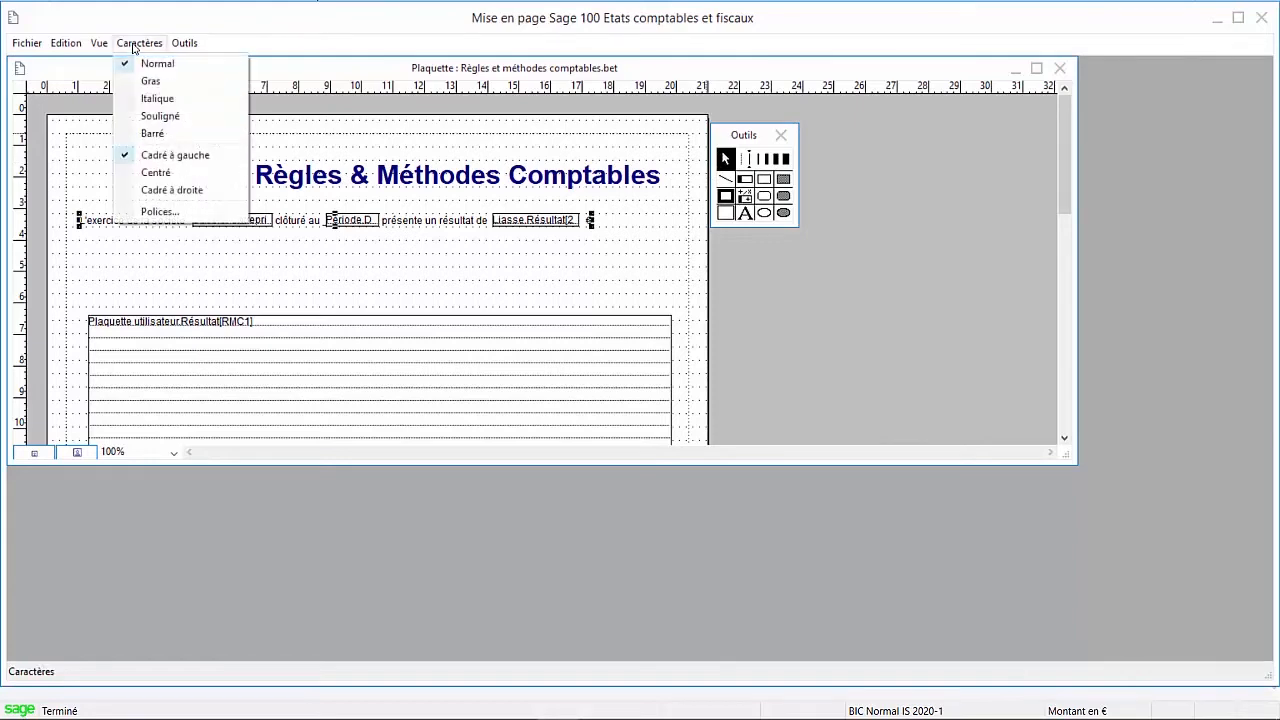
left_click(157, 212)
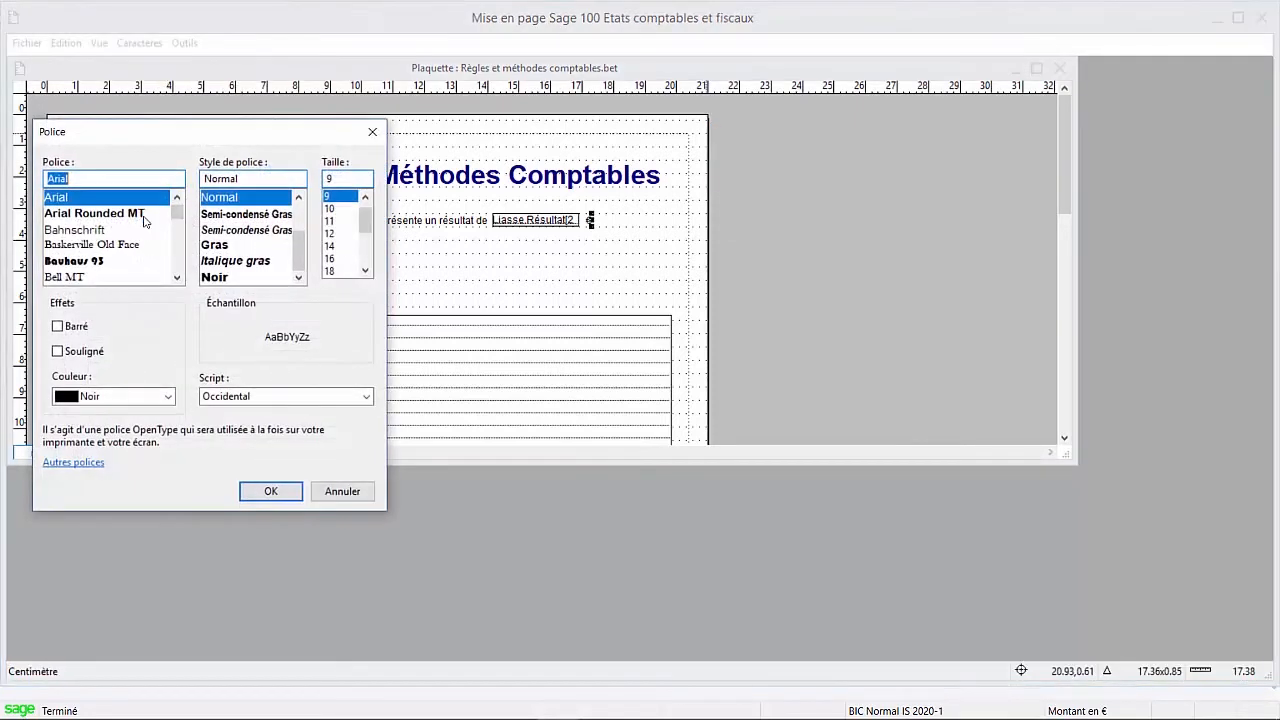
left_click(331, 221)
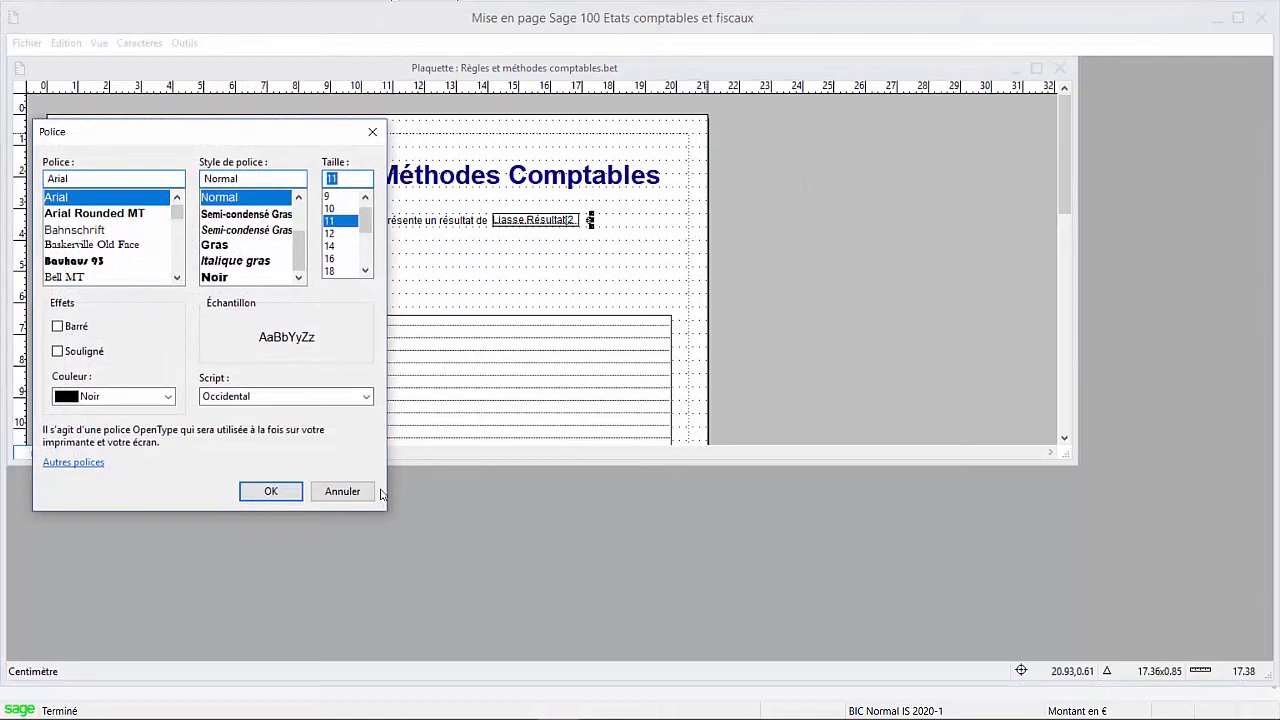
left_click(272, 490)
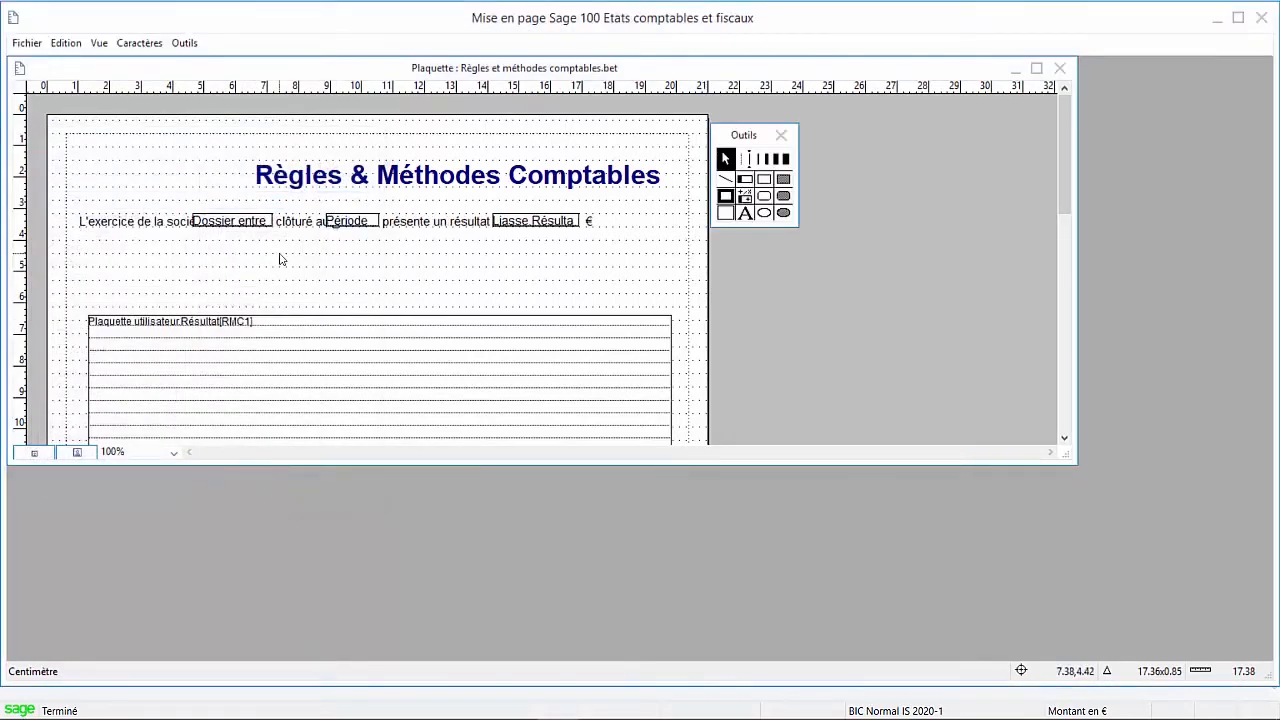
- Change the font colour of the Règles & Méthodes Comptables title to Violet
left_click(358, 184)
left_click(145, 44)
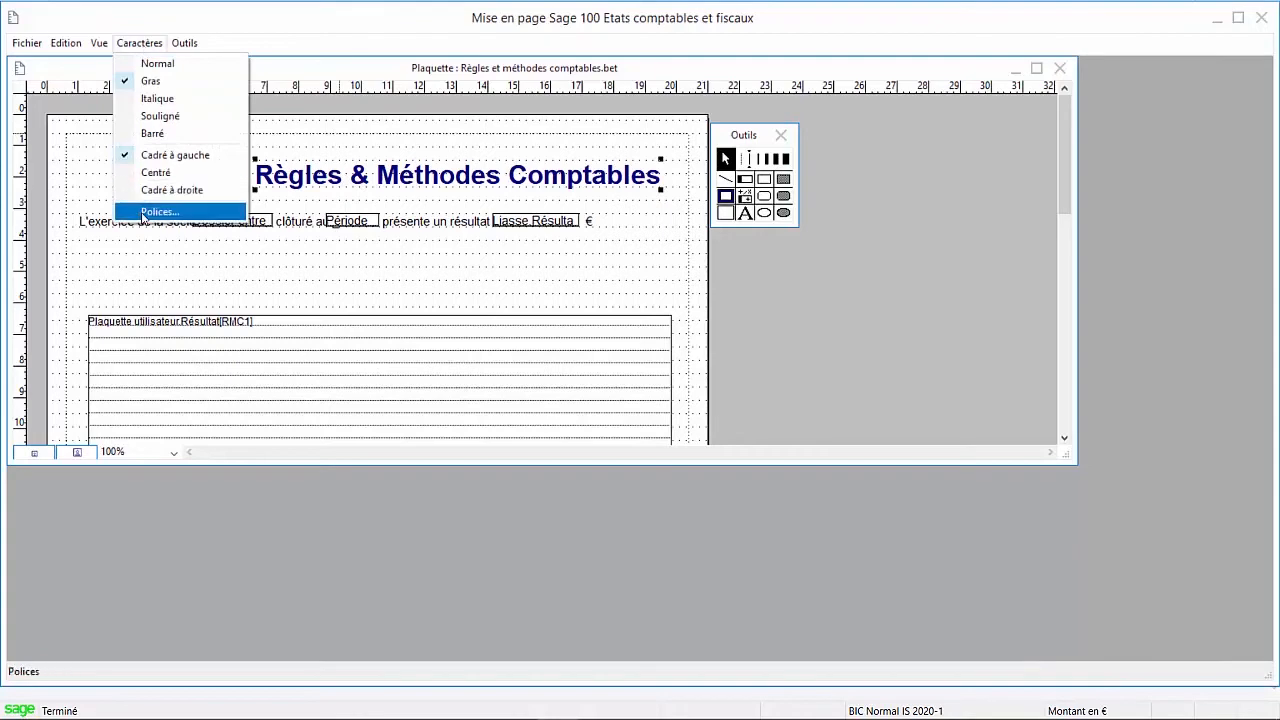
left_click(142, 213)
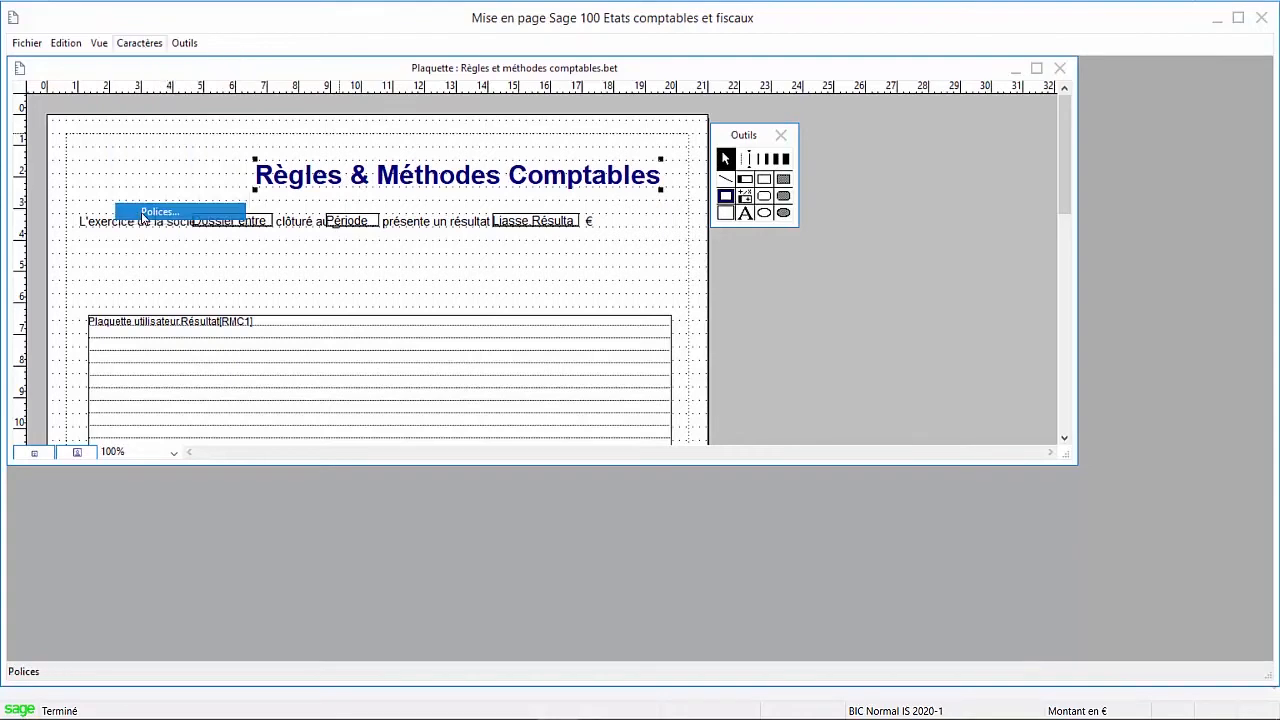
left_click(125, 397)
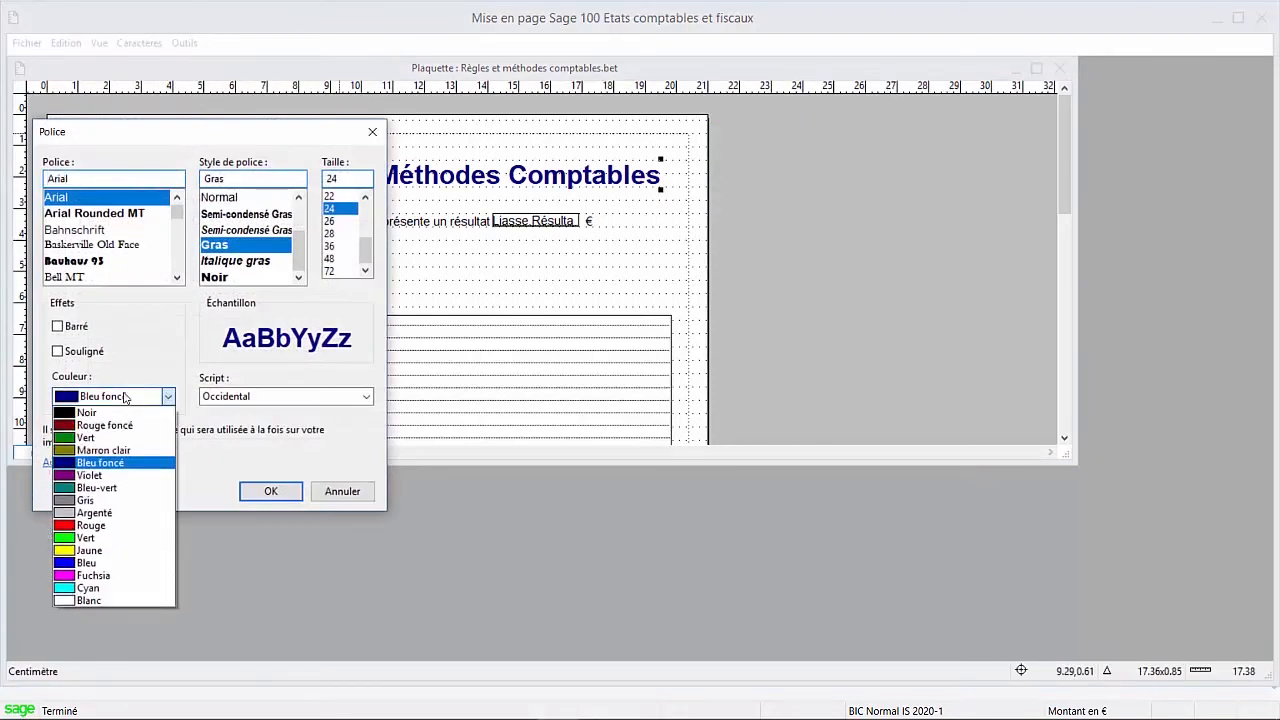
left_click(93, 476)
left_click(270, 491)
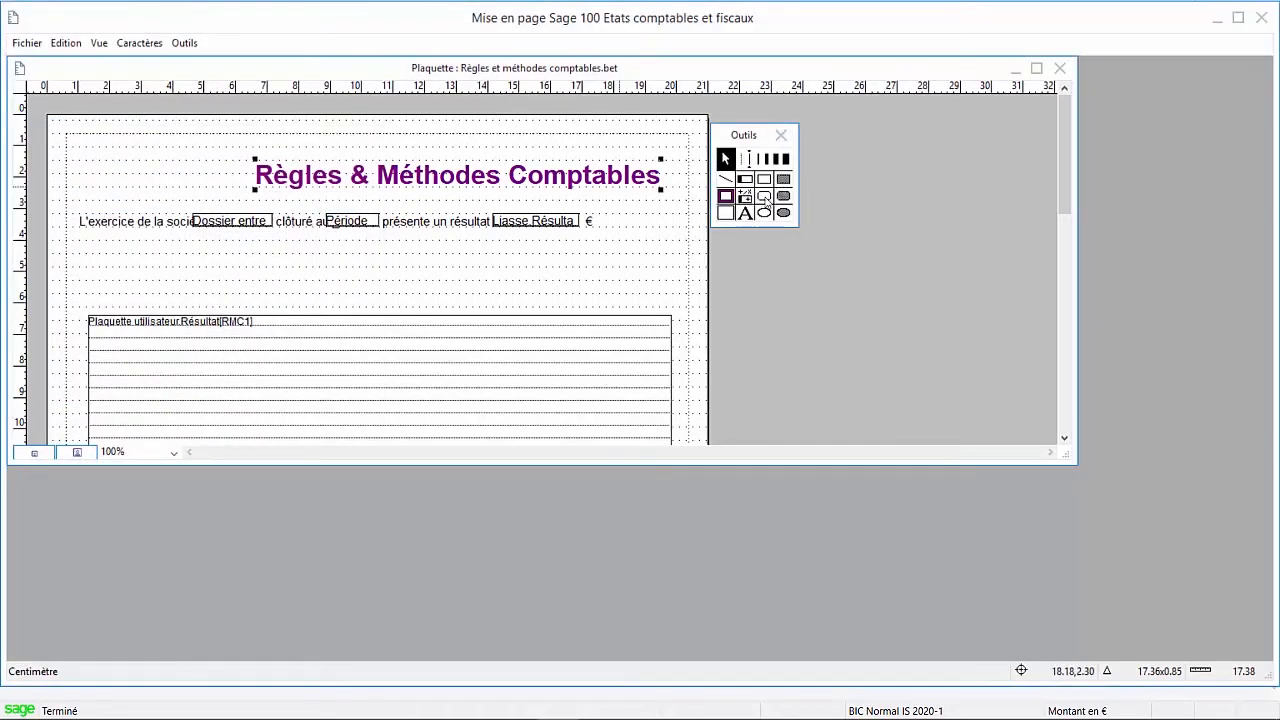
- Draw a rounded rectangle about 19.7 by 2.1 cm around the title and give it a thicker outline
left_click(765, 197)
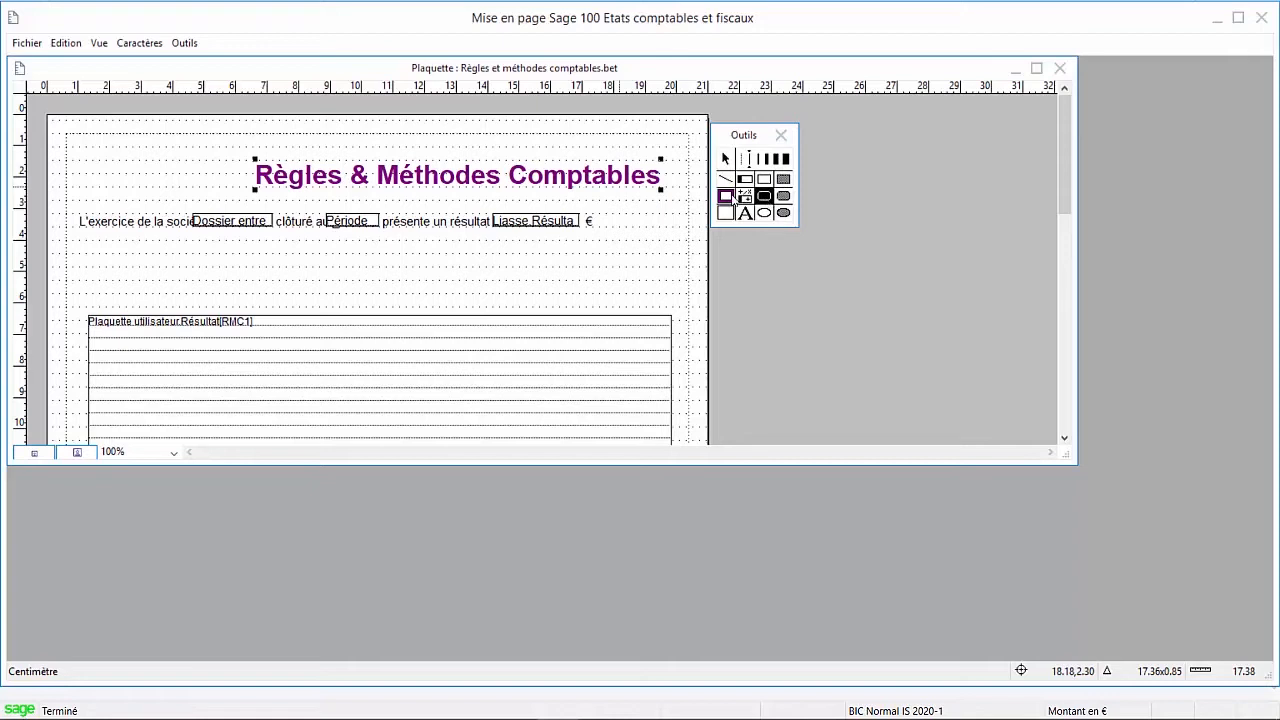
left_click(728, 197)
mouse_move(66, 134)
left_mouse_down()
mouse_move(139, 159)
mouse_move(686, 213)
left_mouse_up()
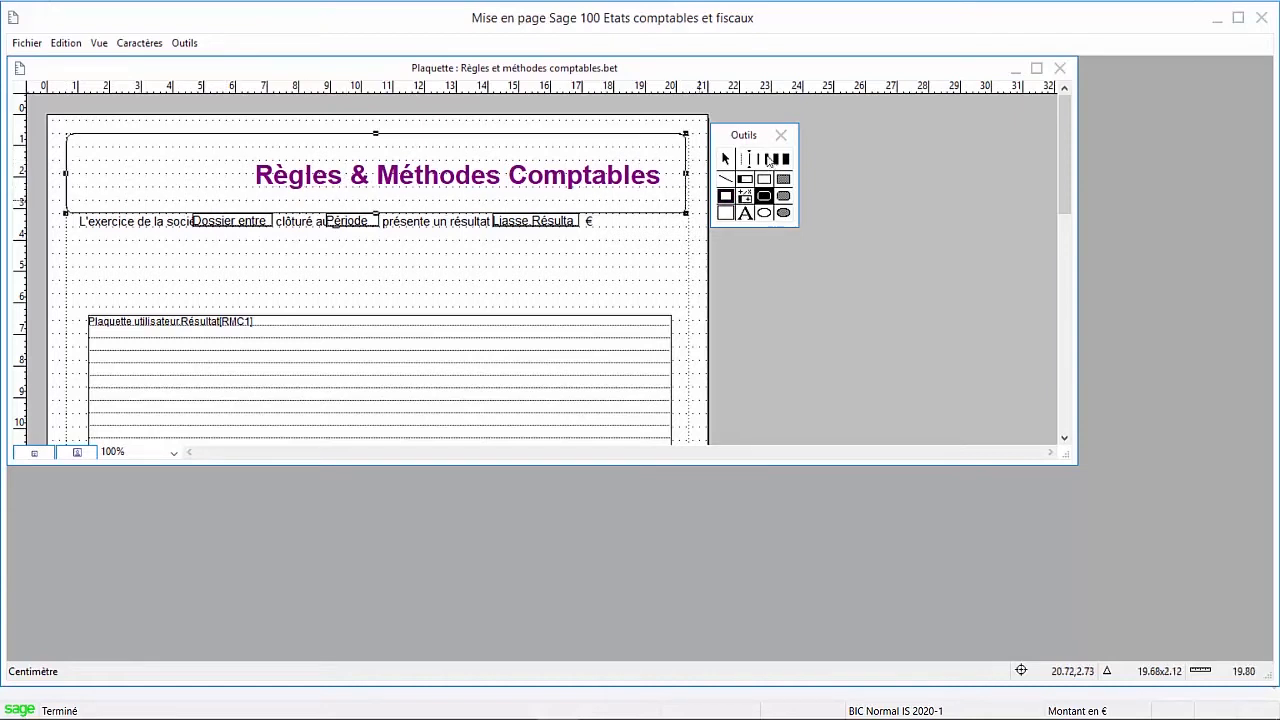
left_click(770, 162)
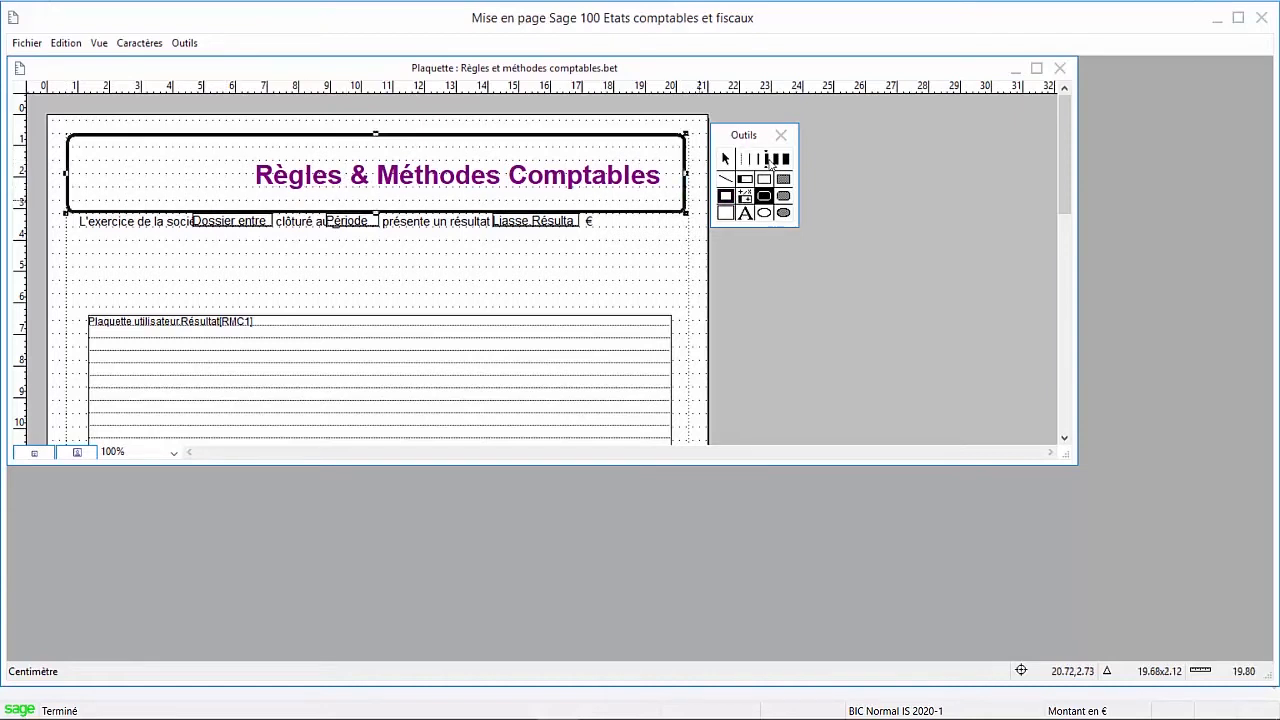
- Set the outline colour of the rounded rectangle around the title to pink
left_click(729, 197)
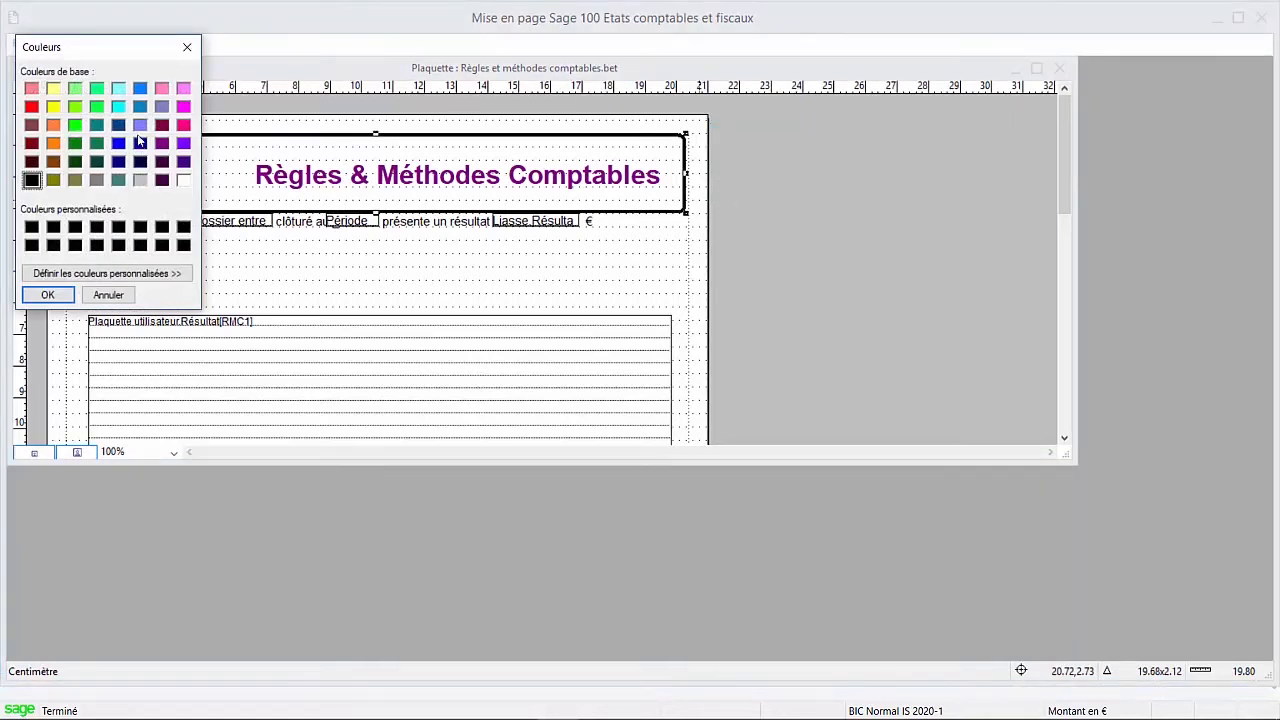
left_click(140, 125)
left_click(162, 92)
left_click(47, 295)
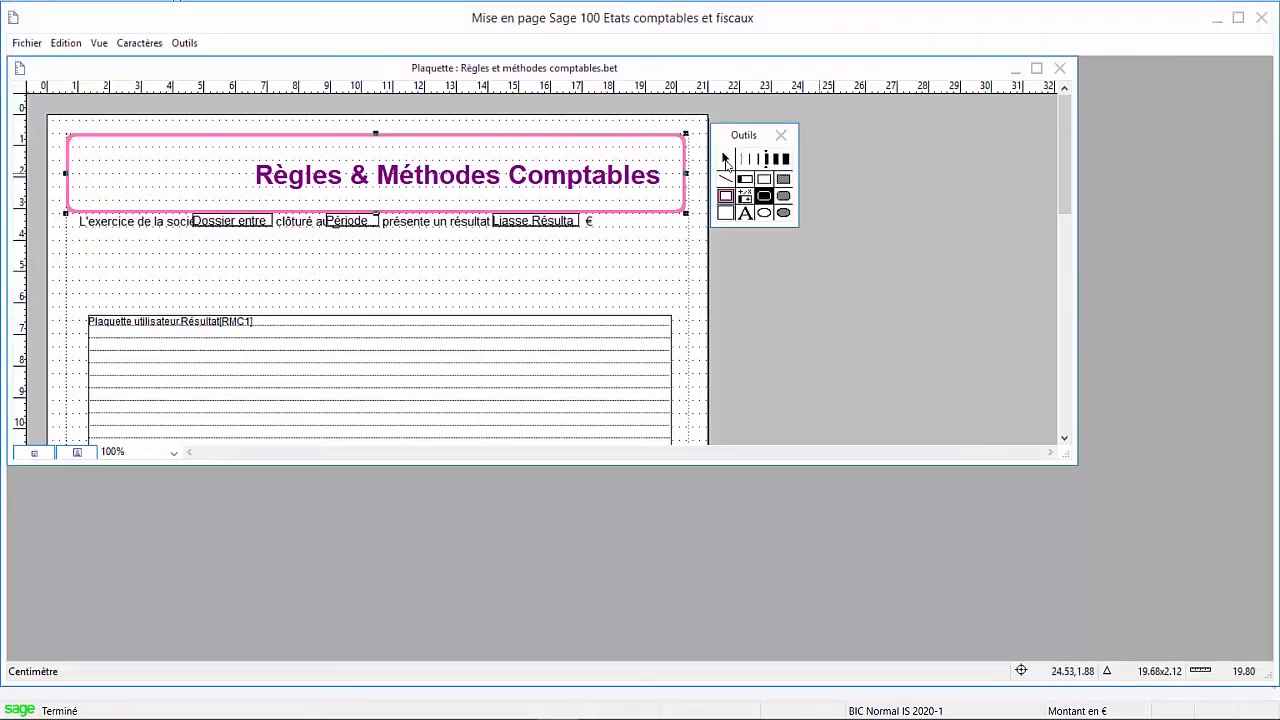
- Move the associated sentence slightly down so it sits clear of the rounded frame
left_click(726, 161)
left_click(132, 224)
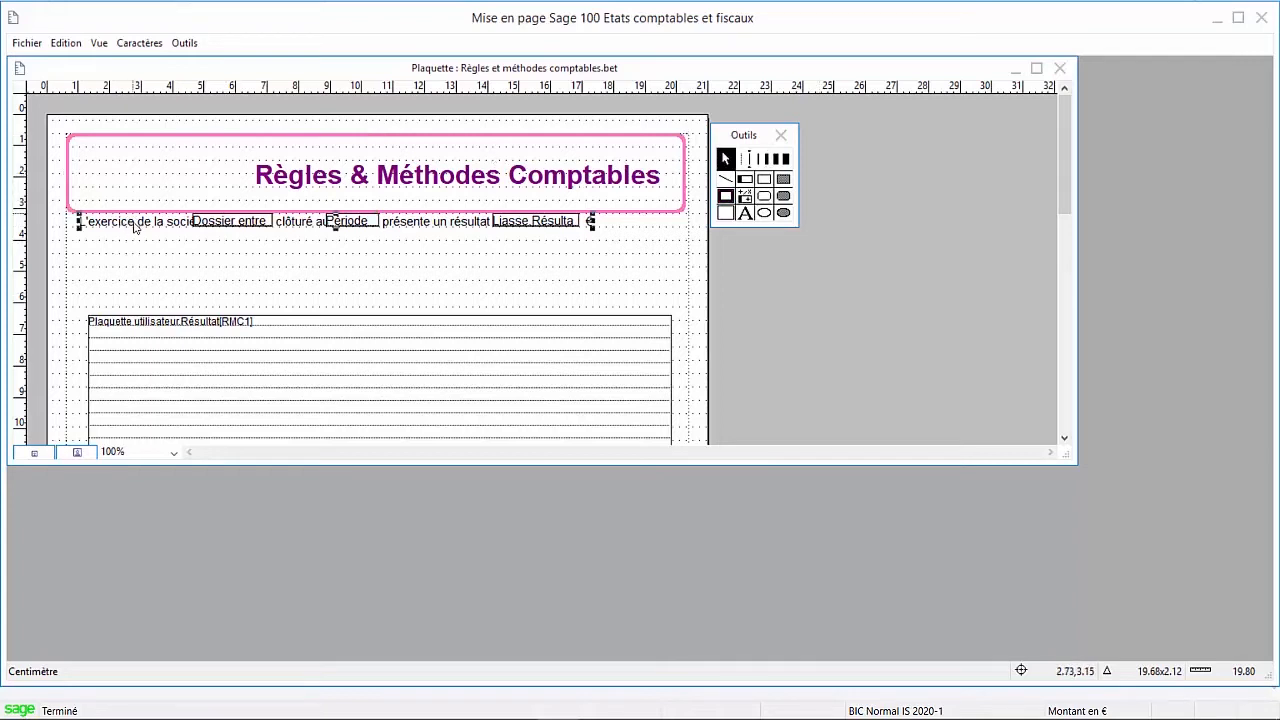
left_click_drag(134, 226, 135, 238)
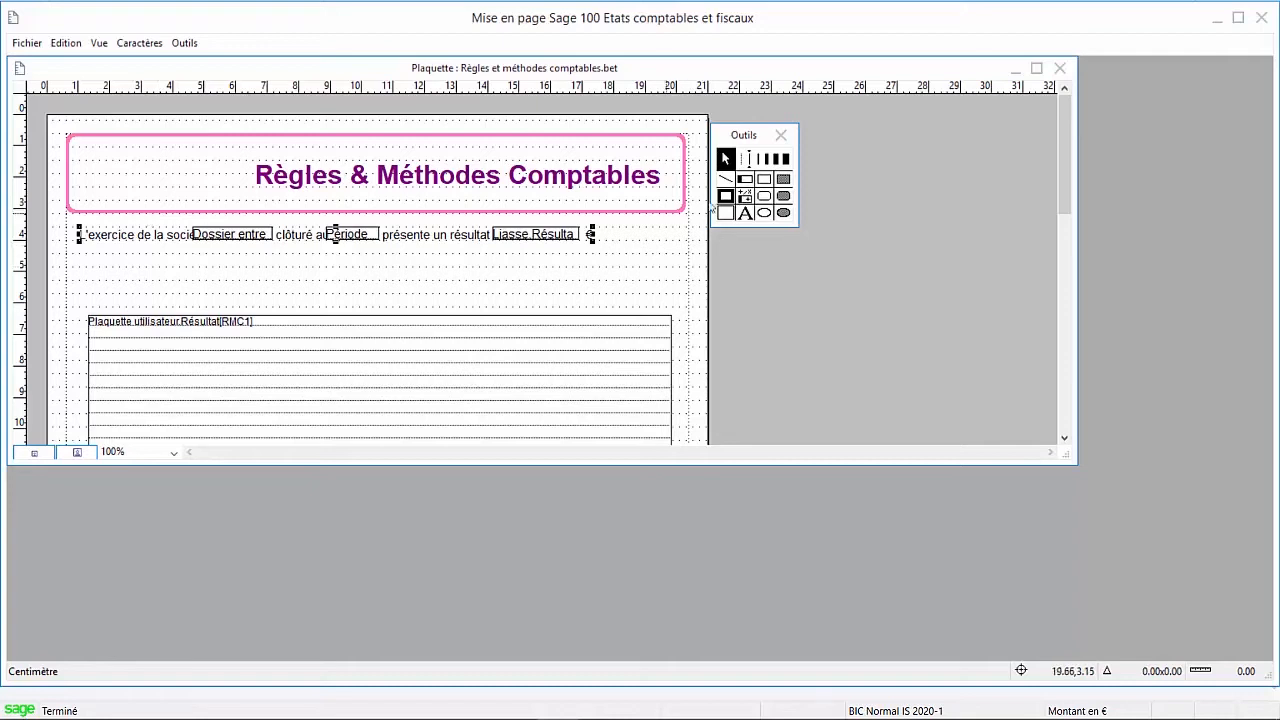
- Add a variable field about 5.3 by 1.3 cm before the title inside the frame, linked to Image associée à la plaquette from Dossier
left_click(745, 180)
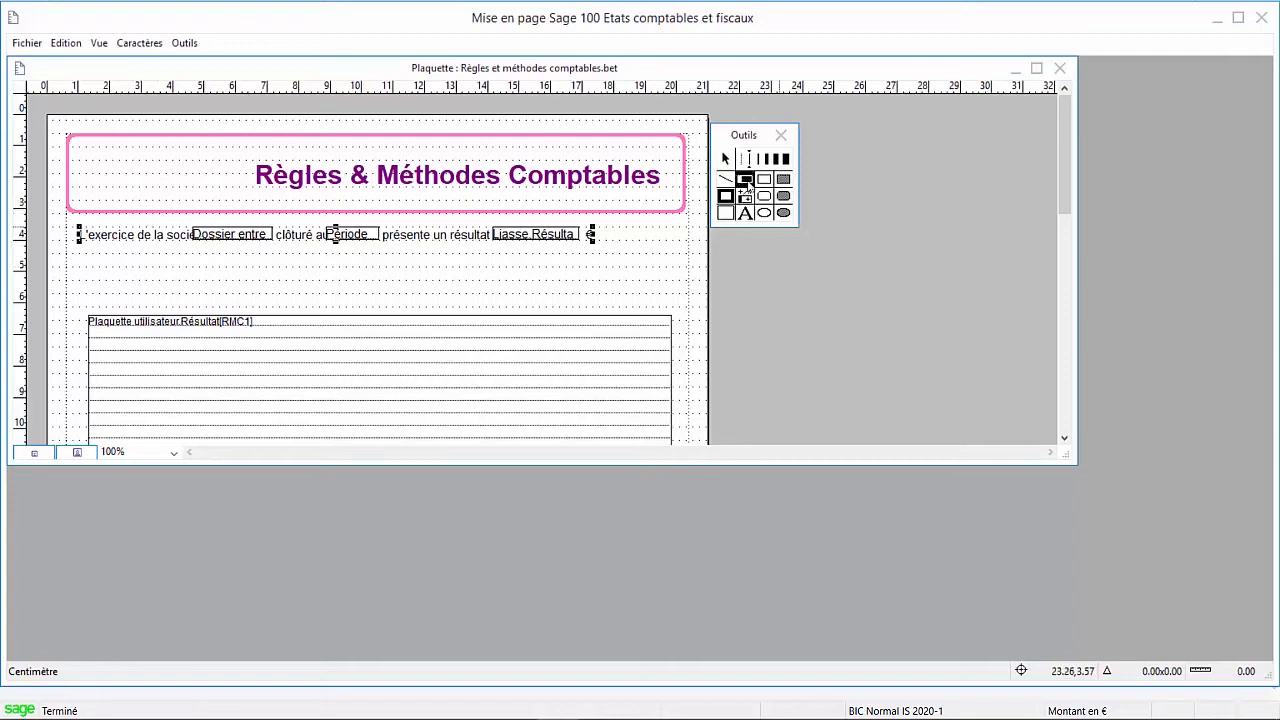
left_click_drag(72, 147, 240, 200)
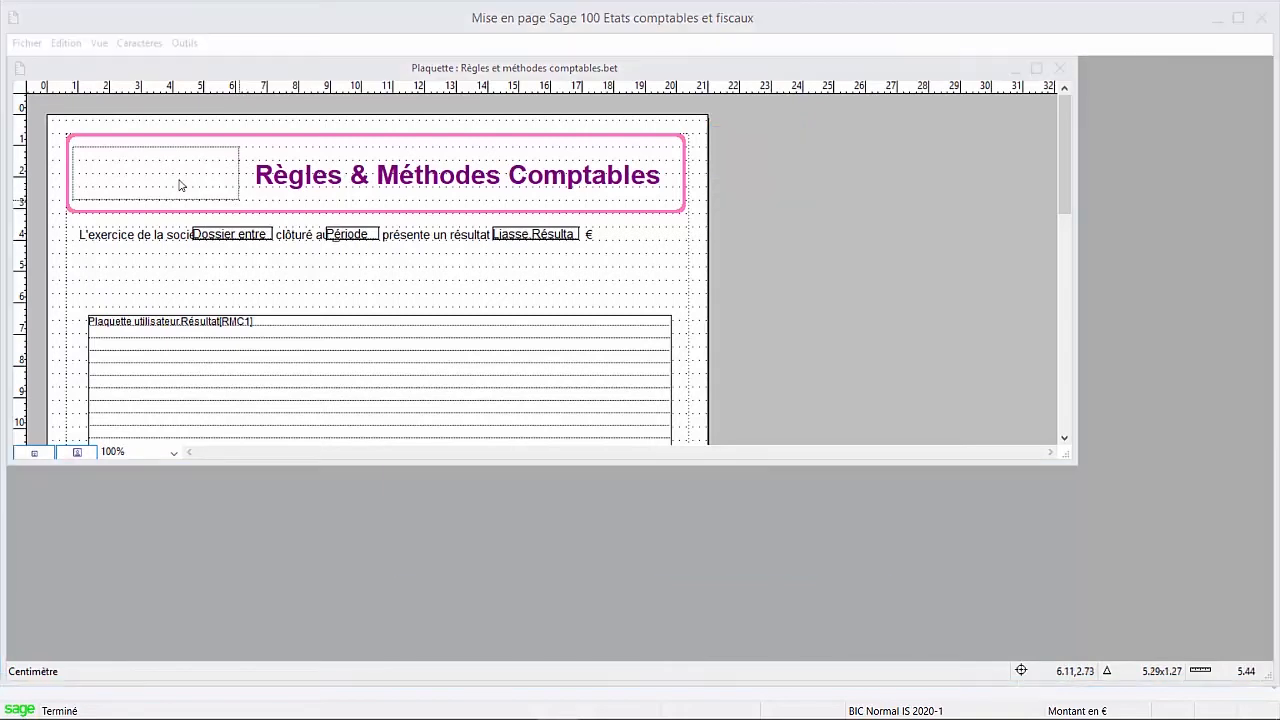
left_click(548, 224)
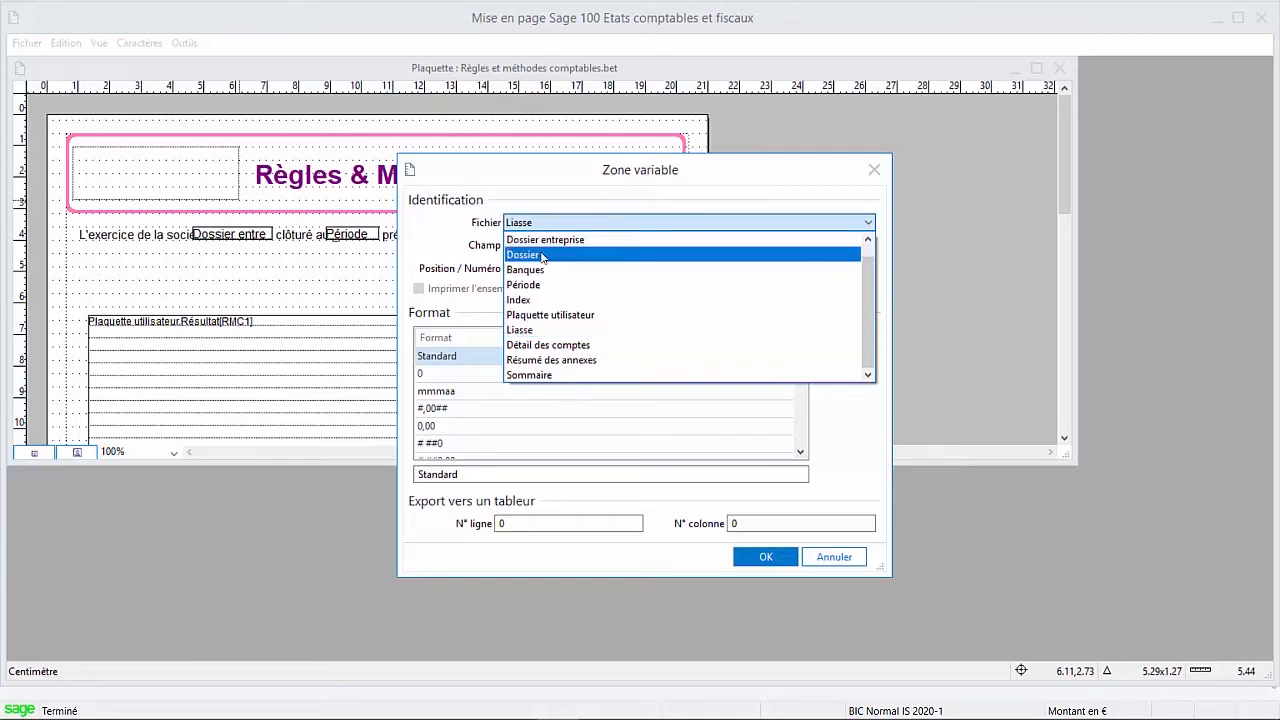
left_click(541, 255)
left_click(545, 245)
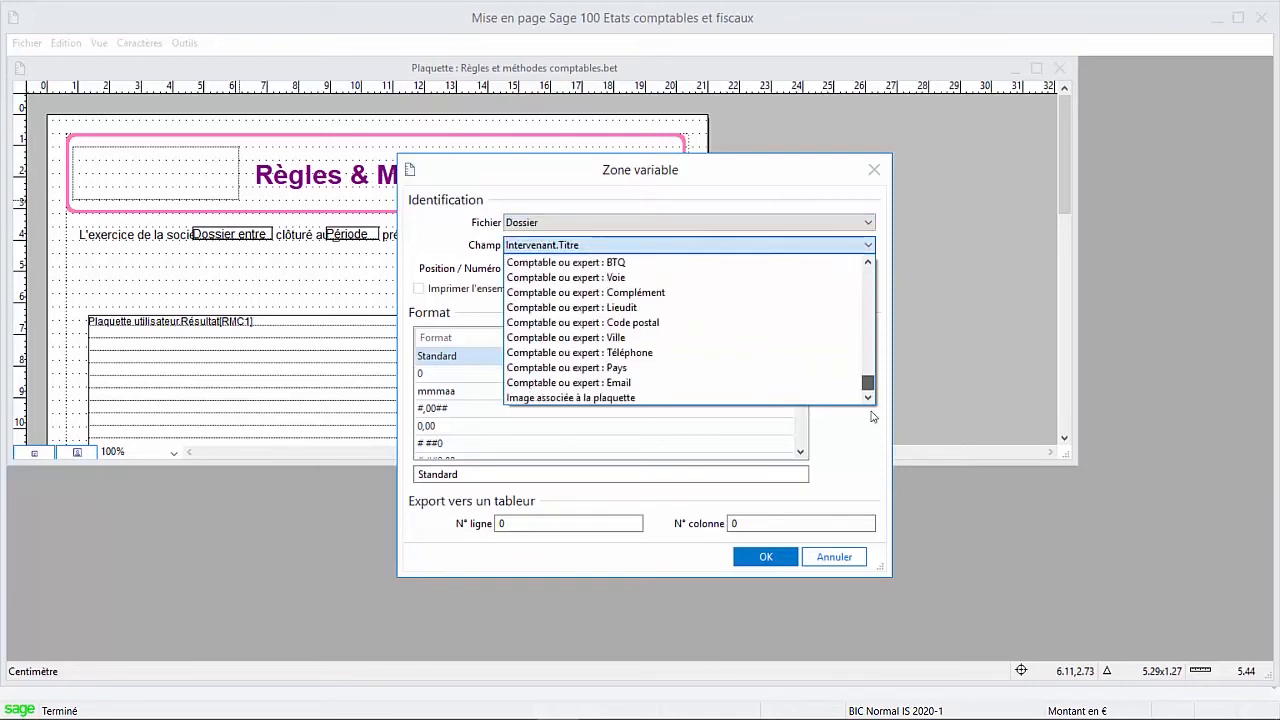
left_click(578, 398)
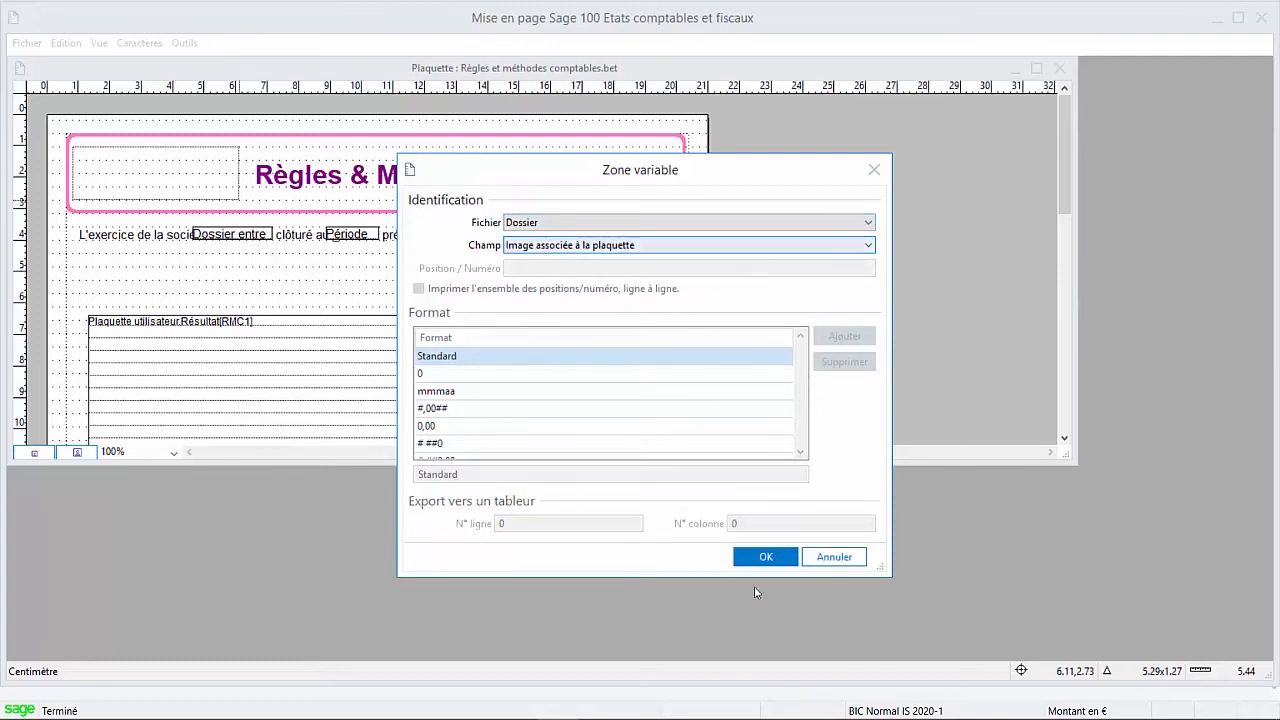
left_click(762, 557)
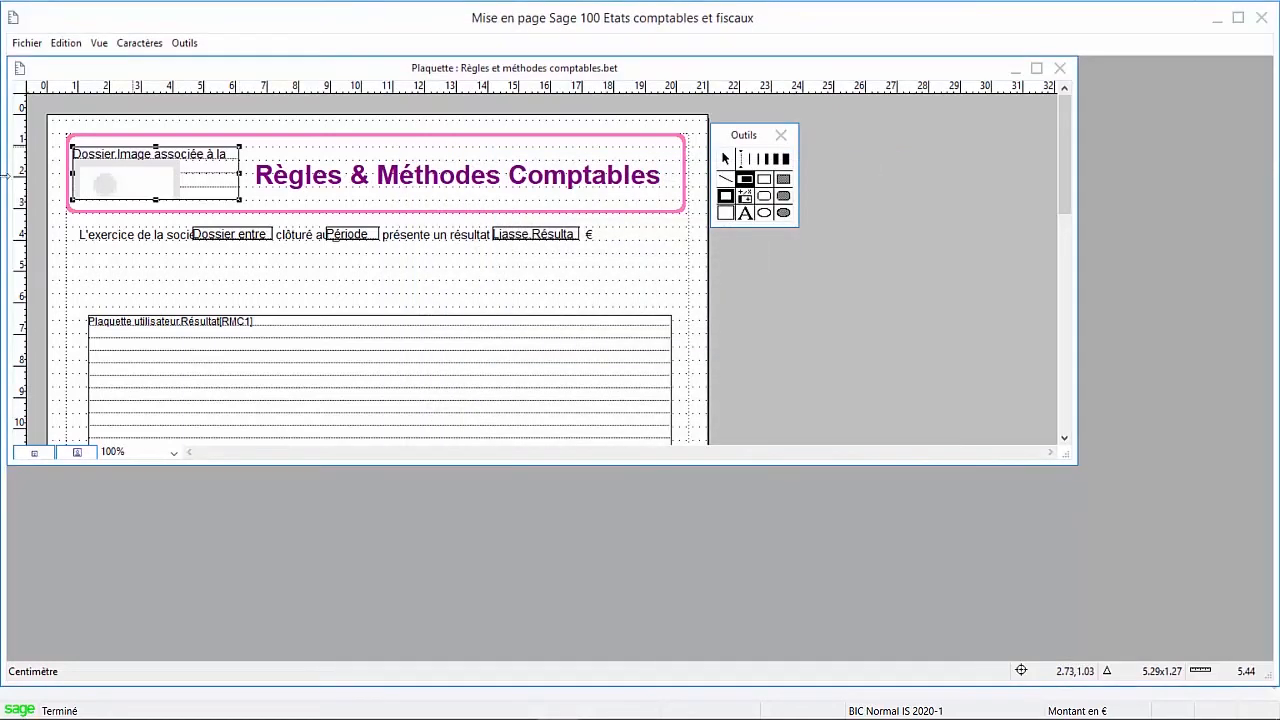
- Save the layout and preview the Règles et méthodes comptables document from the Ma plaquette brochure
left_click(25, 43)
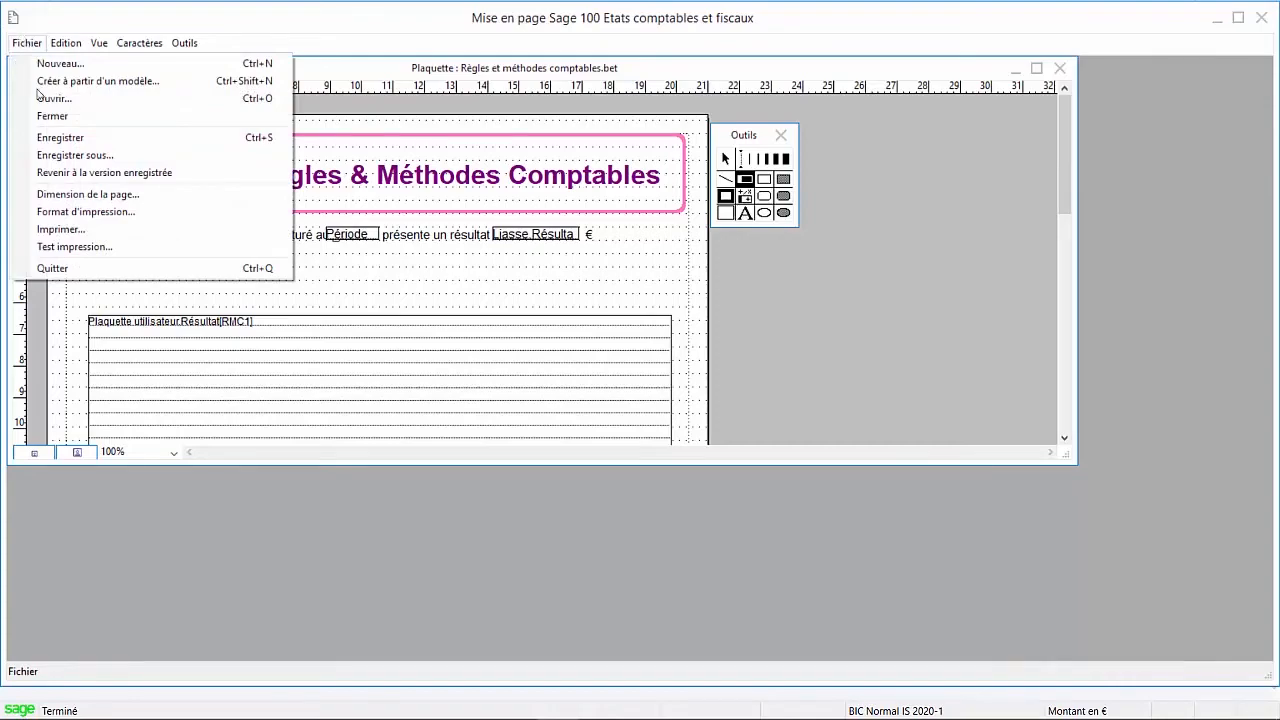
left_click(60, 137)
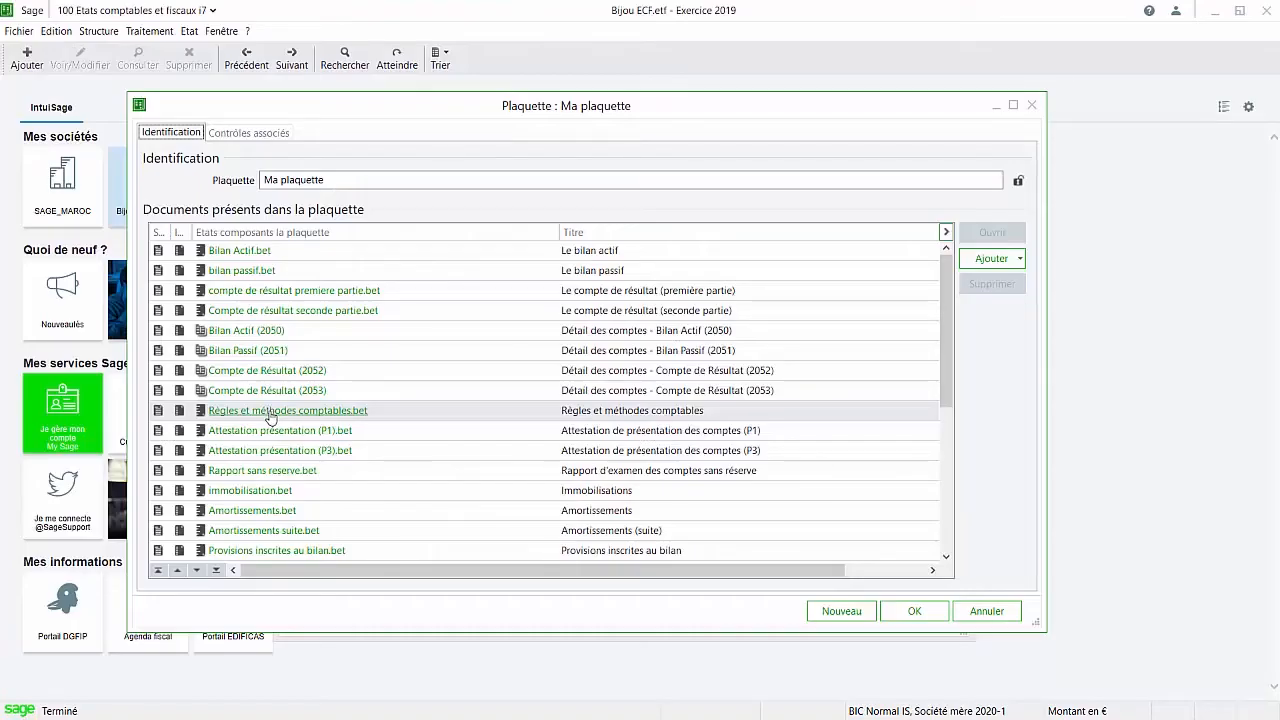
left_click(270, 411)
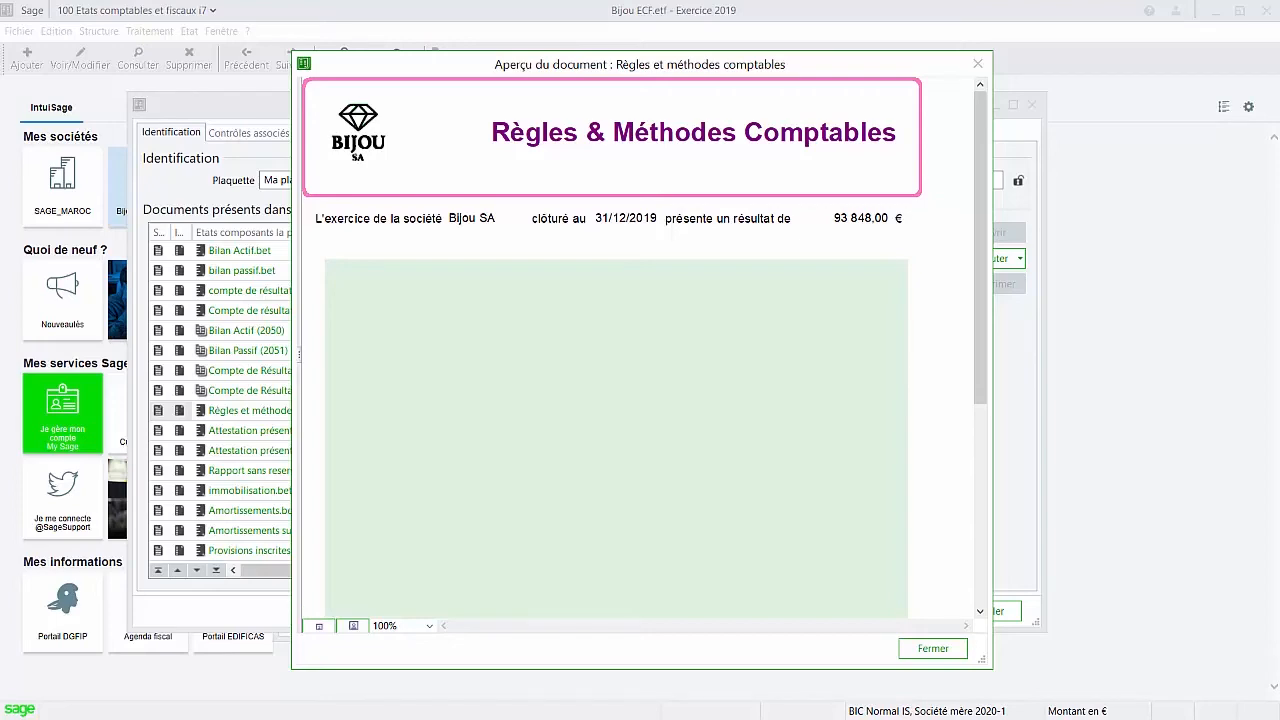
left_click(977, 64)
- Start adding a layout file to the Ma plaquette brochure with the document type Utilisateur
left_click(1004, 261)
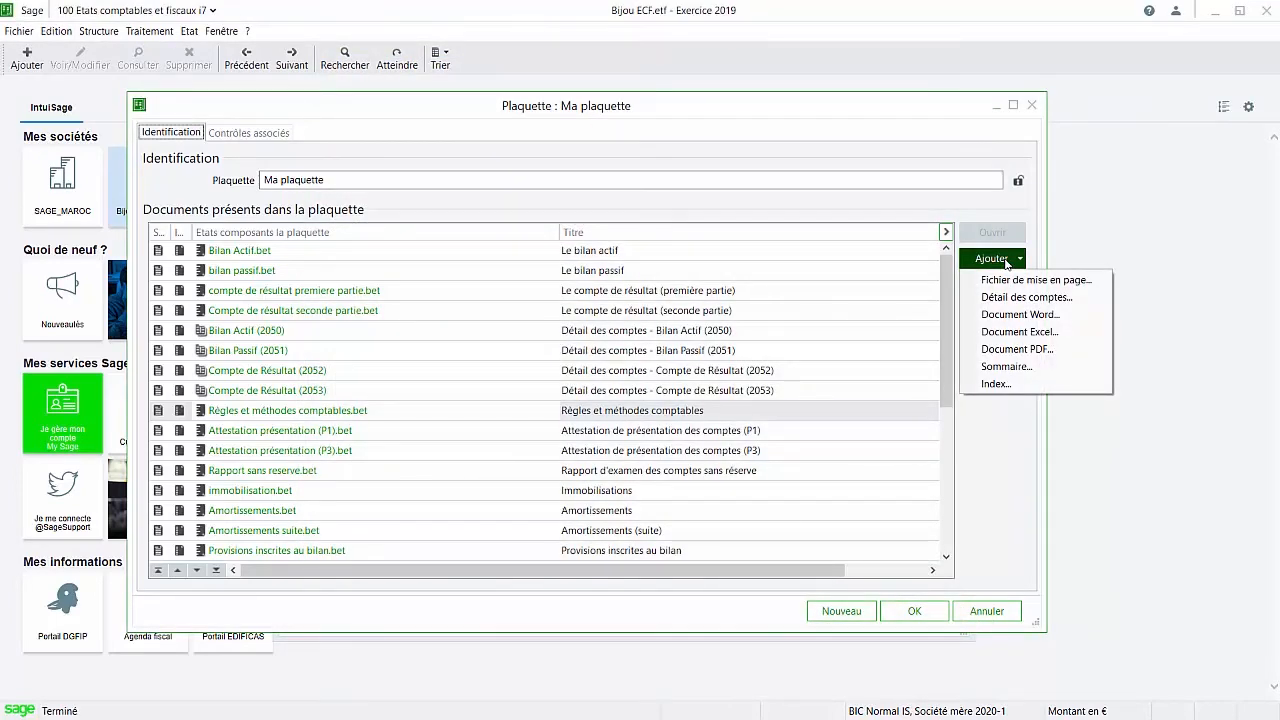
left_click(1030, 280)
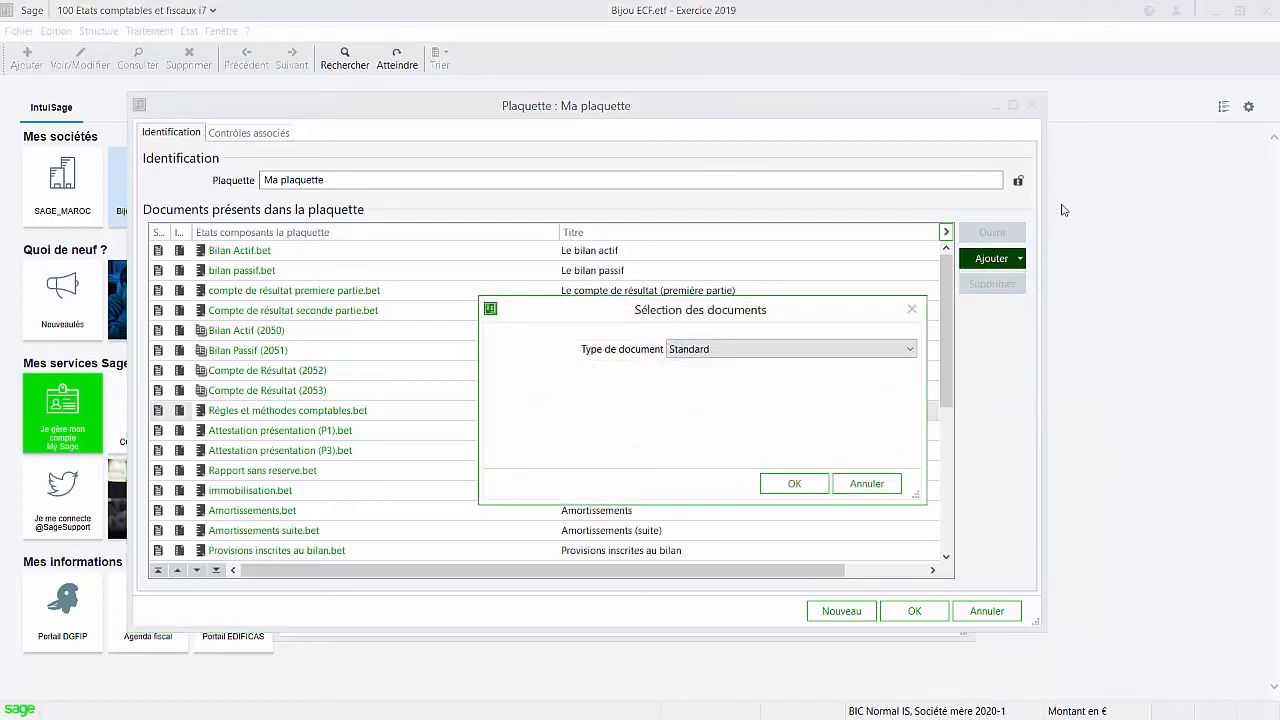
left_click(700, 349)
left_click(699, 367)
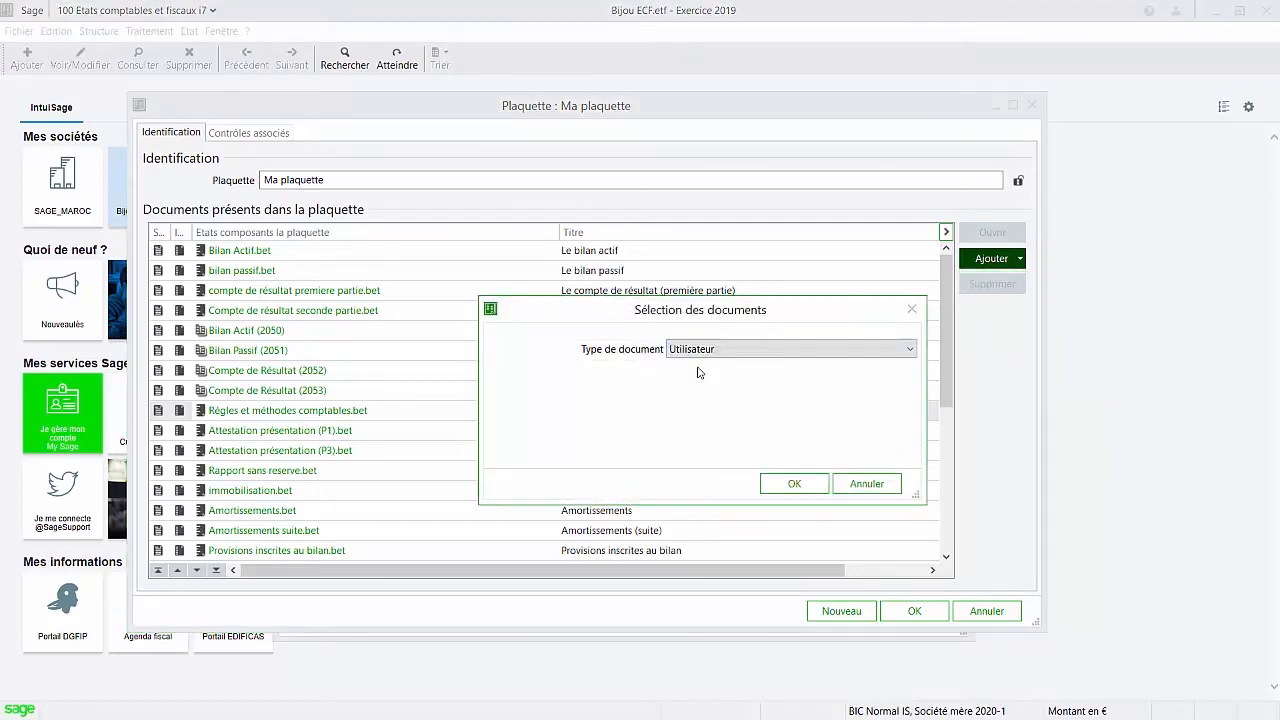